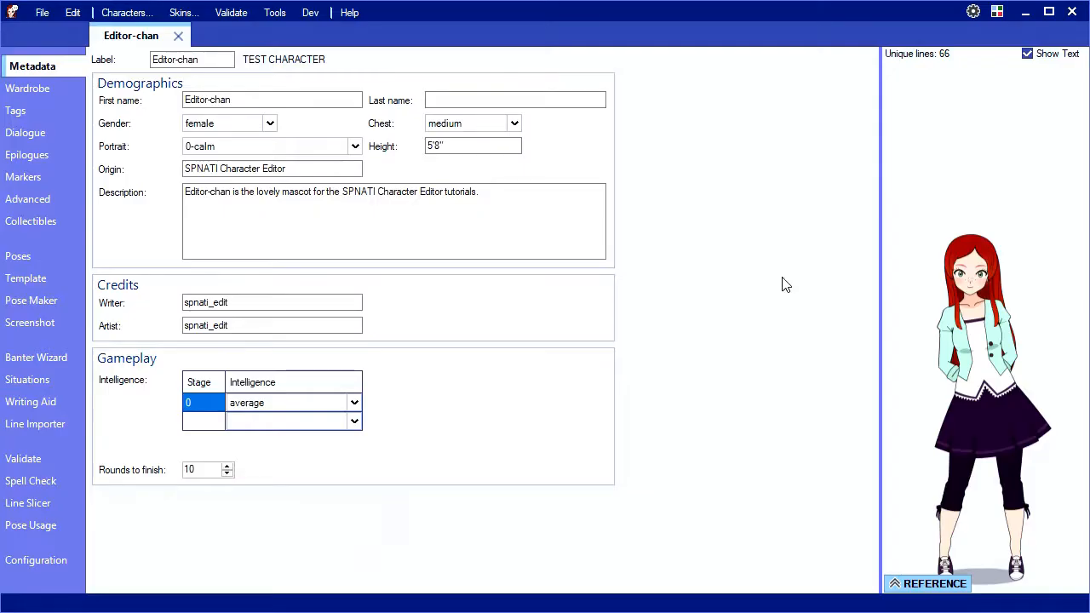
Add a new collectible for Editor-chan with id "lightning", title "Lightning" and subtitle "Hot Flashes".
left_click(32, 222)
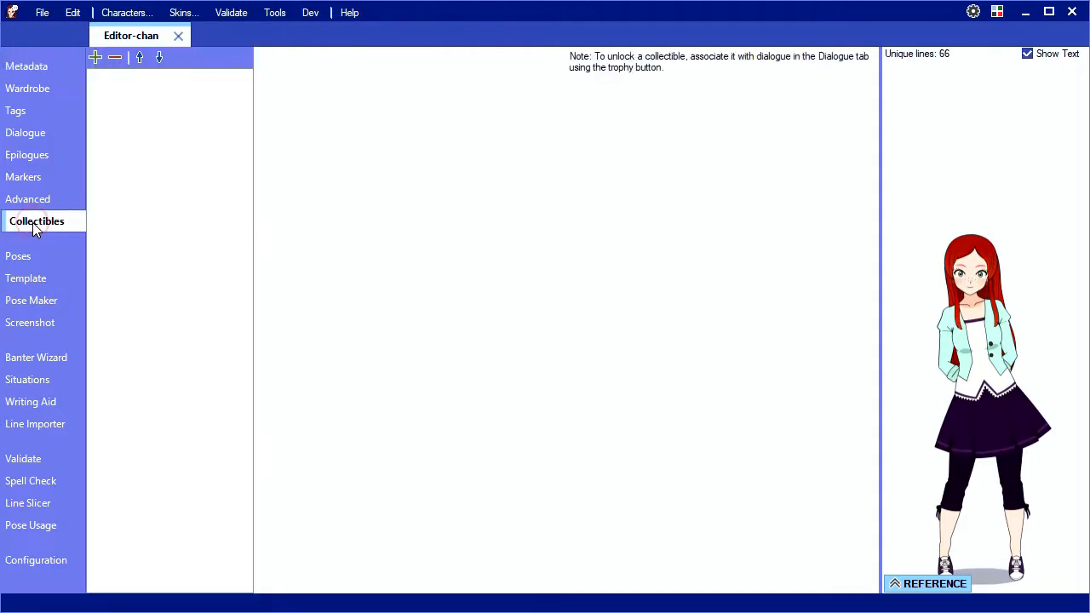
left_click(94, 58)
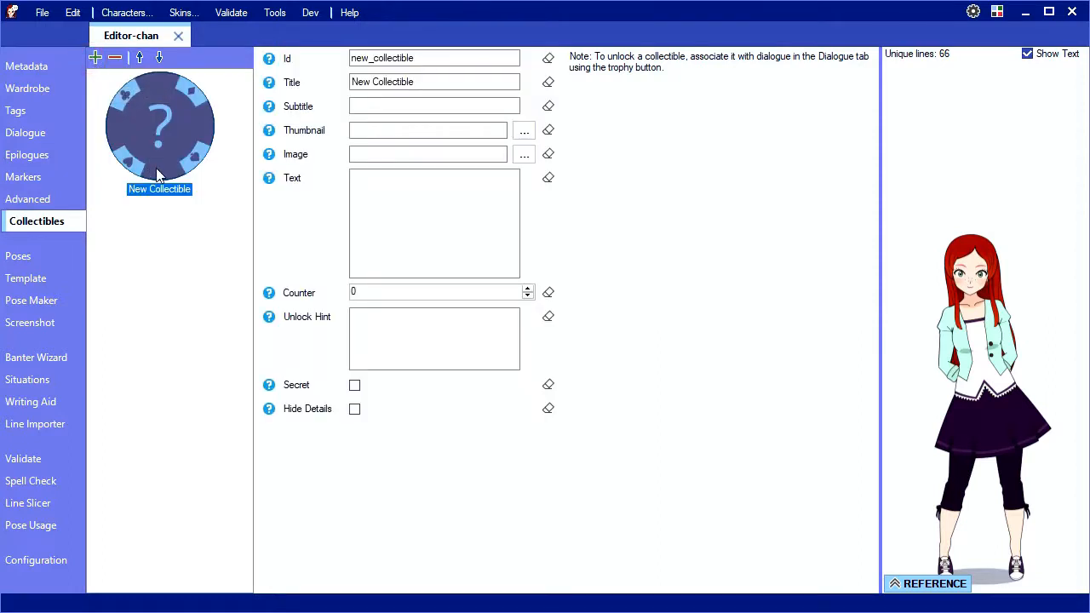
double_click(451, 58)
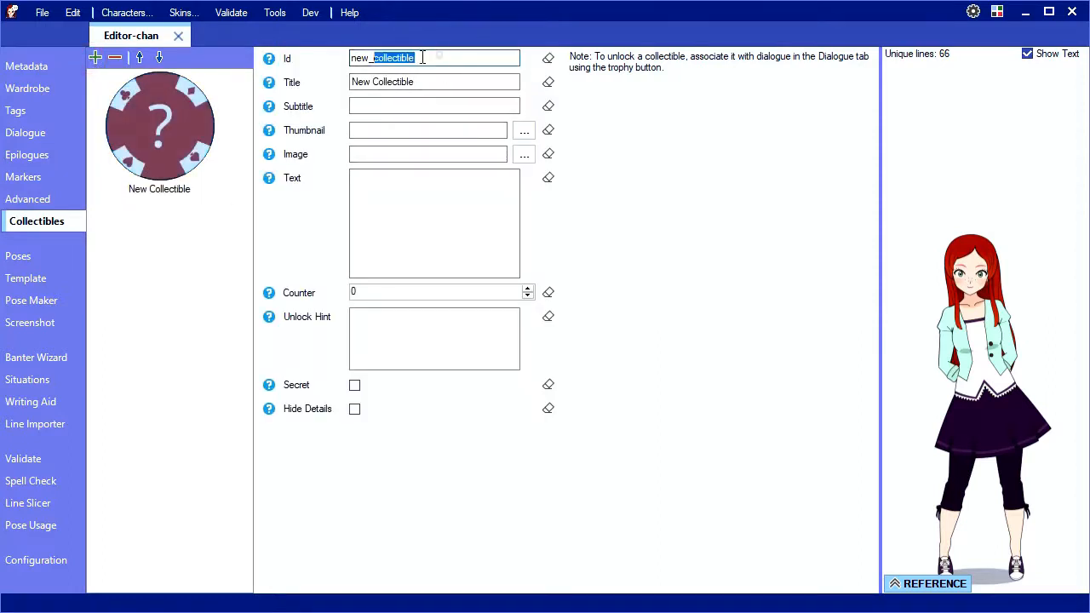
type("lightning")
key("Tab")
type("Lig")
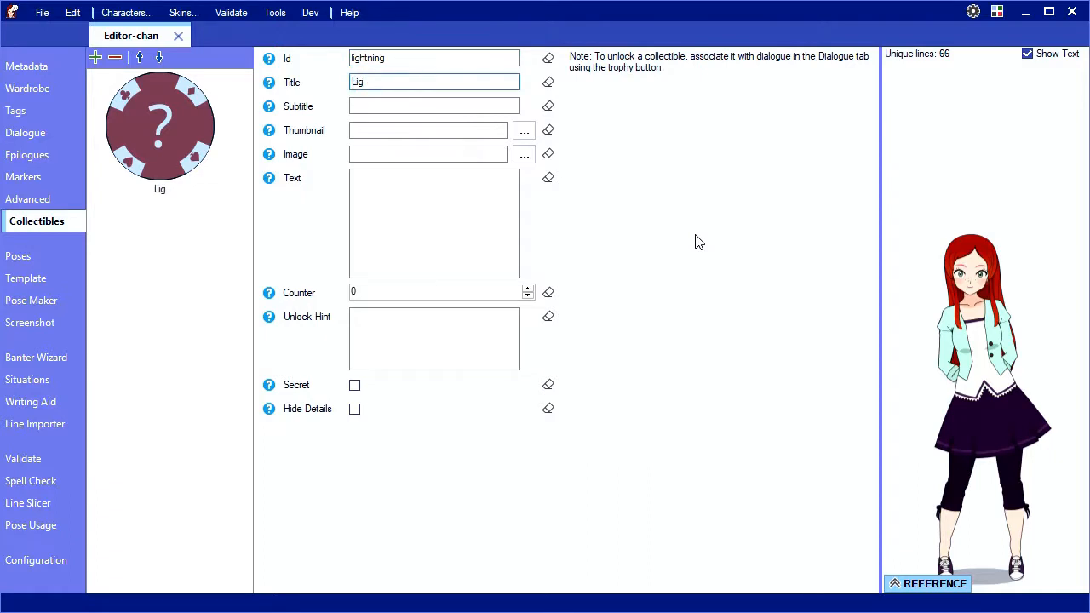
left_click(406, 108)
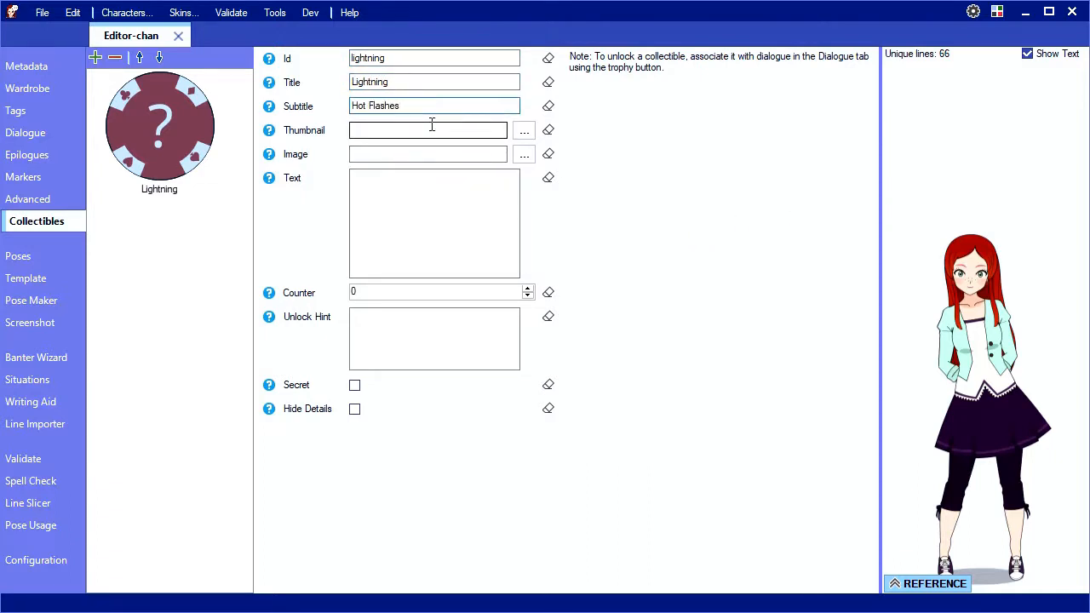
Set the Lightning collectible's thumbnail to cloud.png from the spnati_chan folder.
left_click(523, 131)
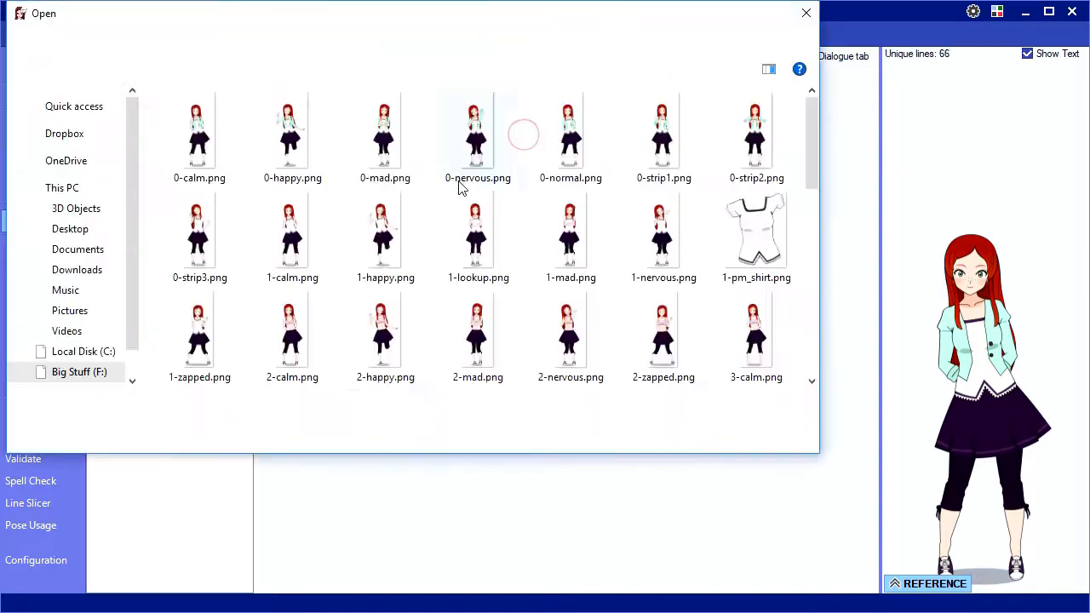
left_click_drag(815, 136, 803, 323)
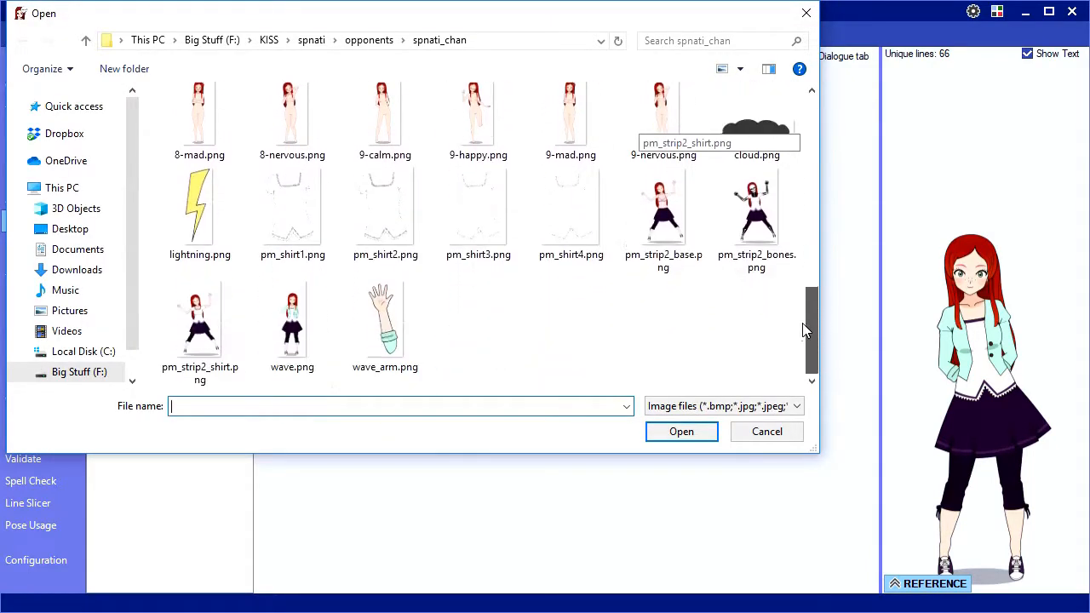
left_click(201, 236)
left_click(749, 125)
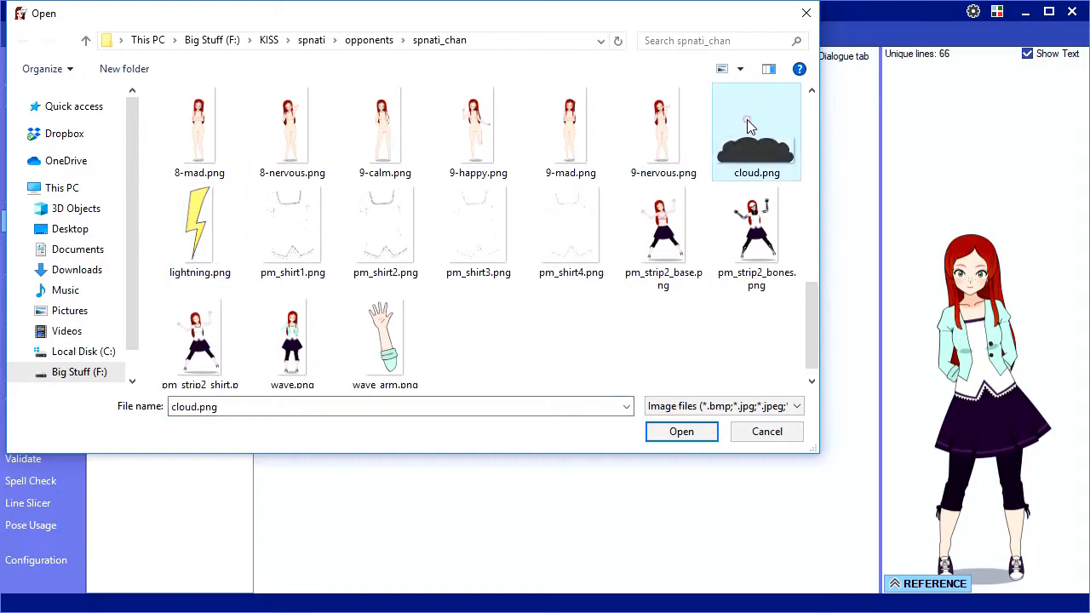
double_click(743, 158)
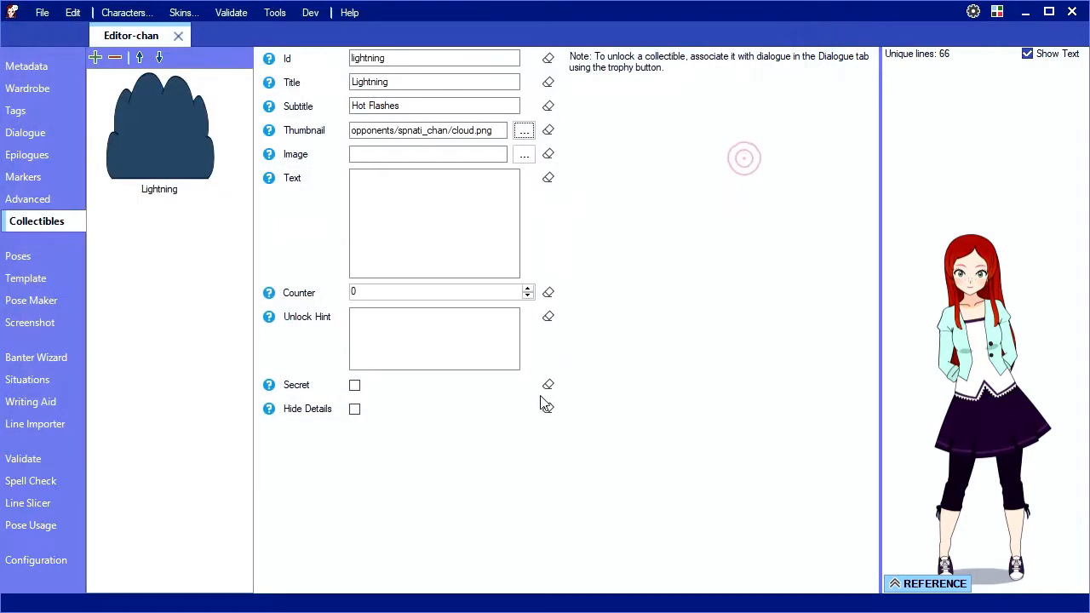
Set the image to lightning.png and the text to "Somehow you harnessed the lightning that struck Editor-chan, and have managed to take it home with you.".
left_click(524, 156)
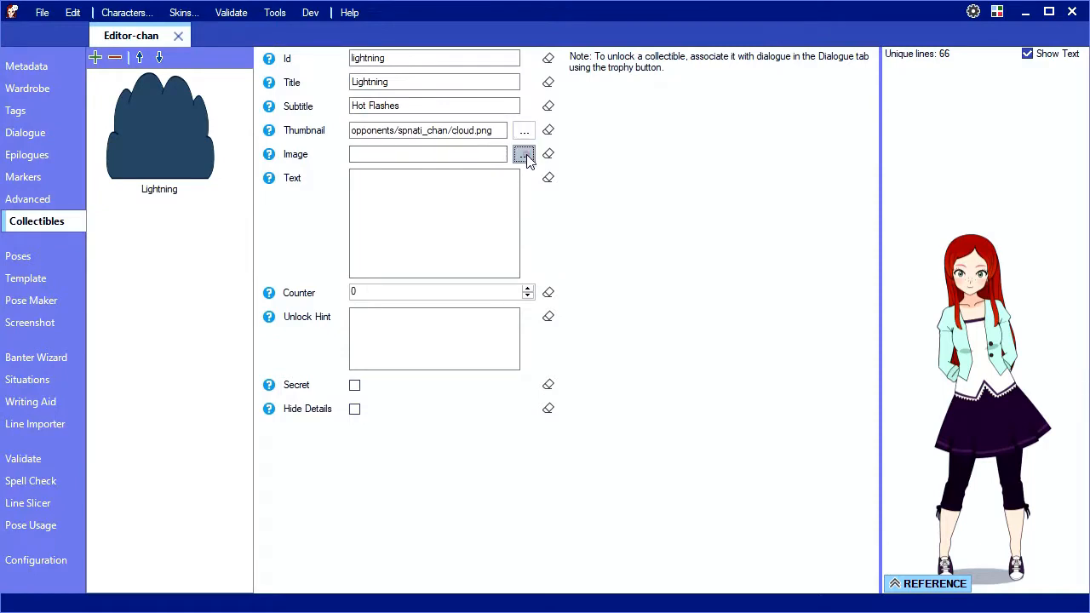
double_click(195, 249)
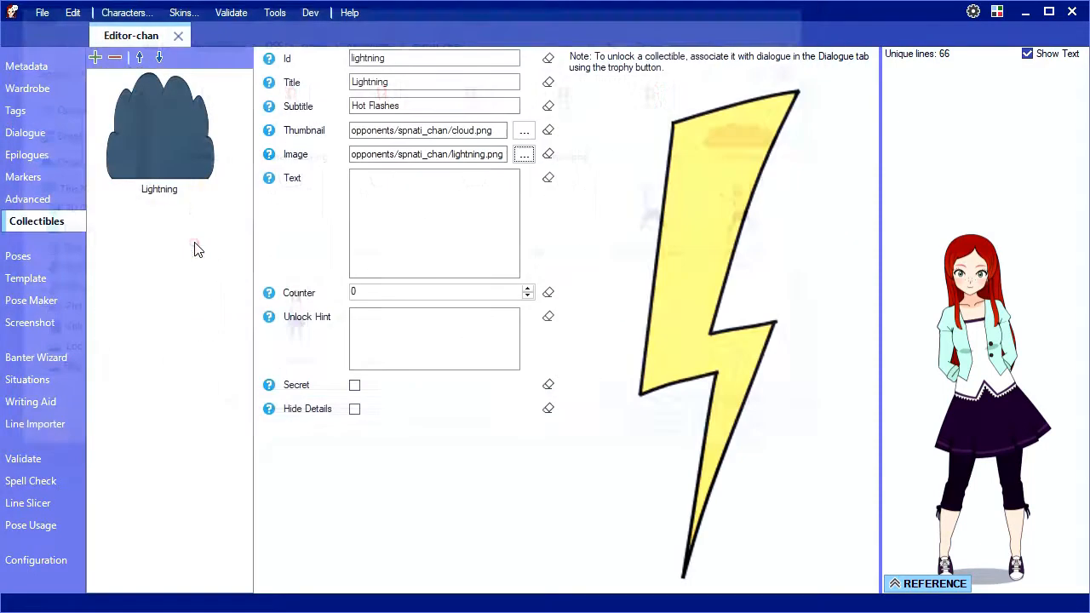
left_click(459, 220)
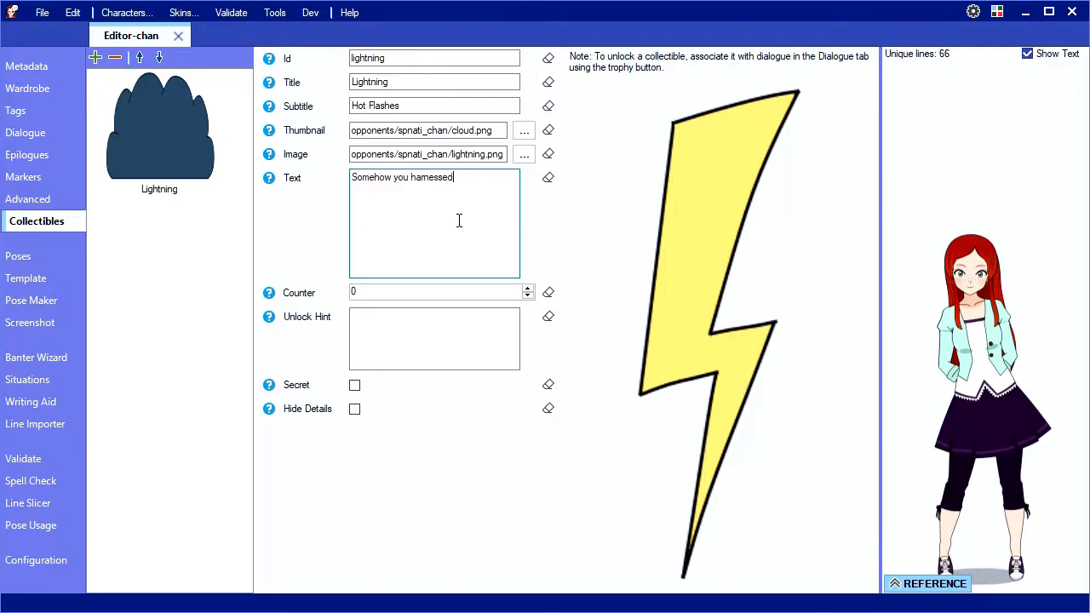
type("aged to take it home with you.")
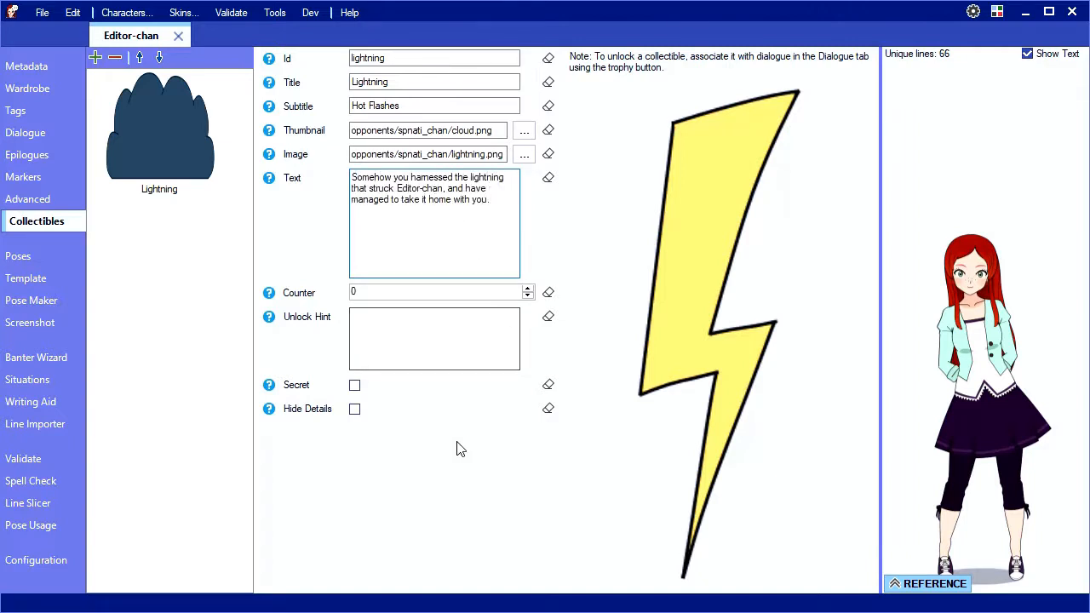
Add a second collectible with id "editor_shirt" and title "Editor-chan's Shirt".
left_click(94, 58)
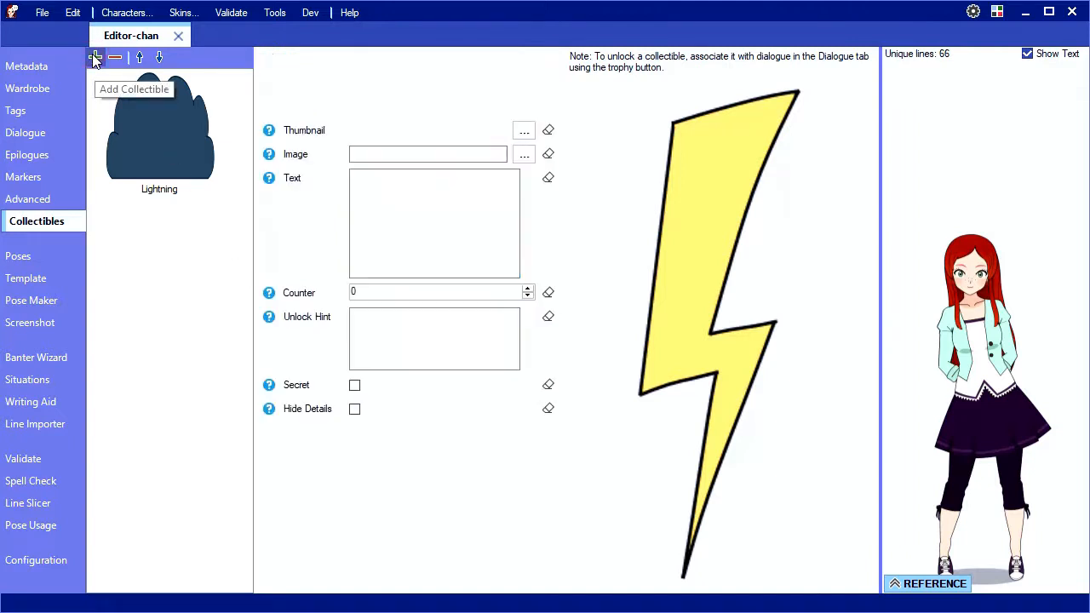
double_click(353, 57)
type("editor_shirt")
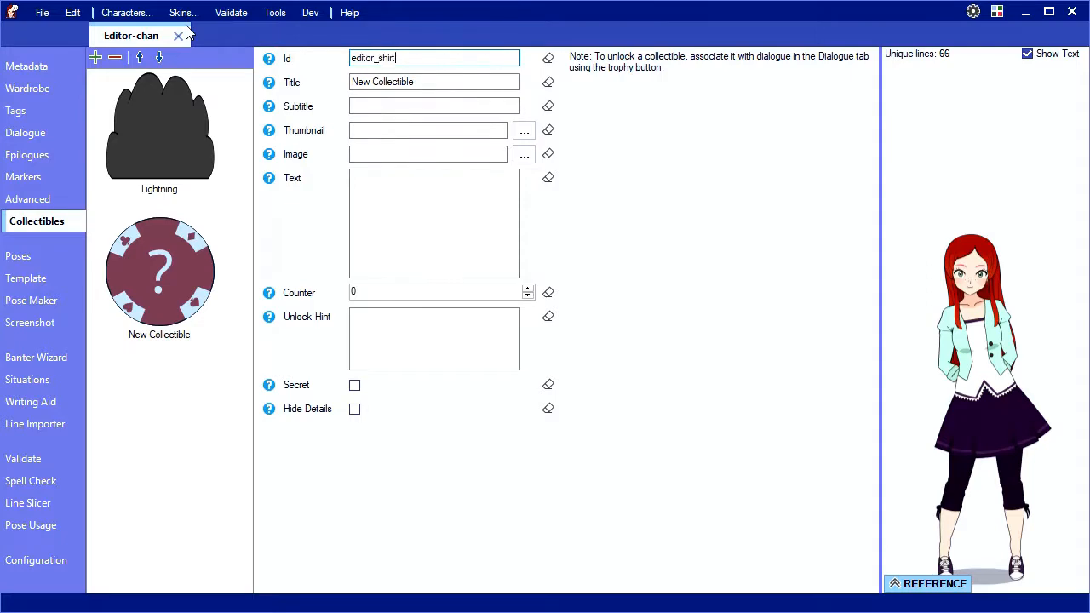
key("Tab")
type("Editor-chan's Shirt")
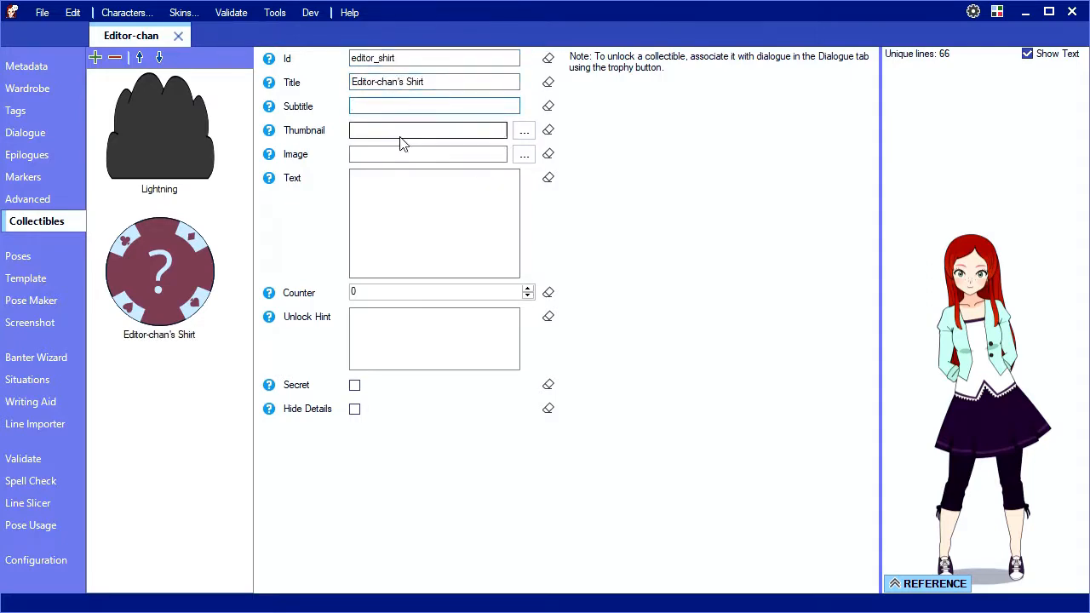
Use 1-pm_shirt.png for thumbnail and image, with the text "Using the power of love (and luck), Editor-chan's shirt has rematerialized on your wall.".
left_click(524, 130)
double_click(747, 260)
left_click(525, 155)
double_click(761, 241)
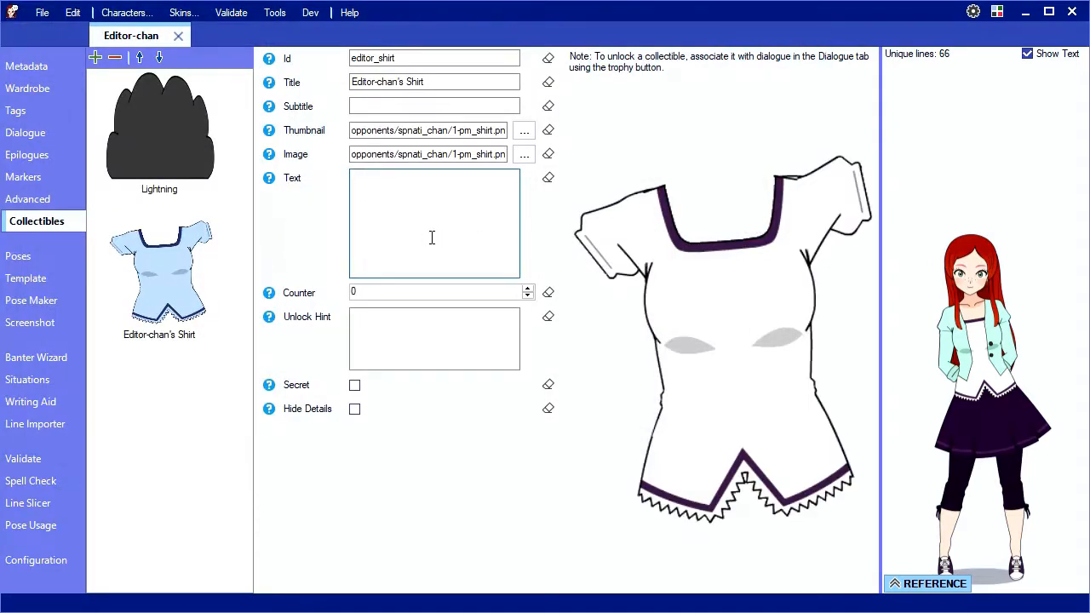
type("Using the power of love (and luck), Editor-chan's shirt has rematerialized on your wall.")
Set the shirt's counter to 3 and its unlock hint to "Editor-chan survives three rounds with bad hands after losing her shirt.".
left_click(526, 287)
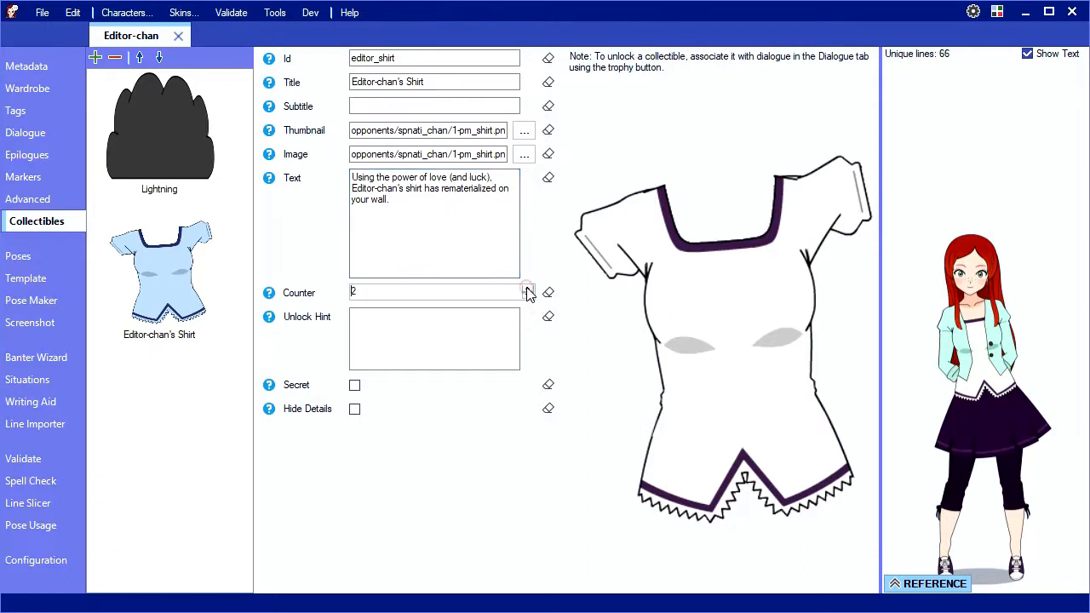
left_click(526, 287)
left_click(526, 287)
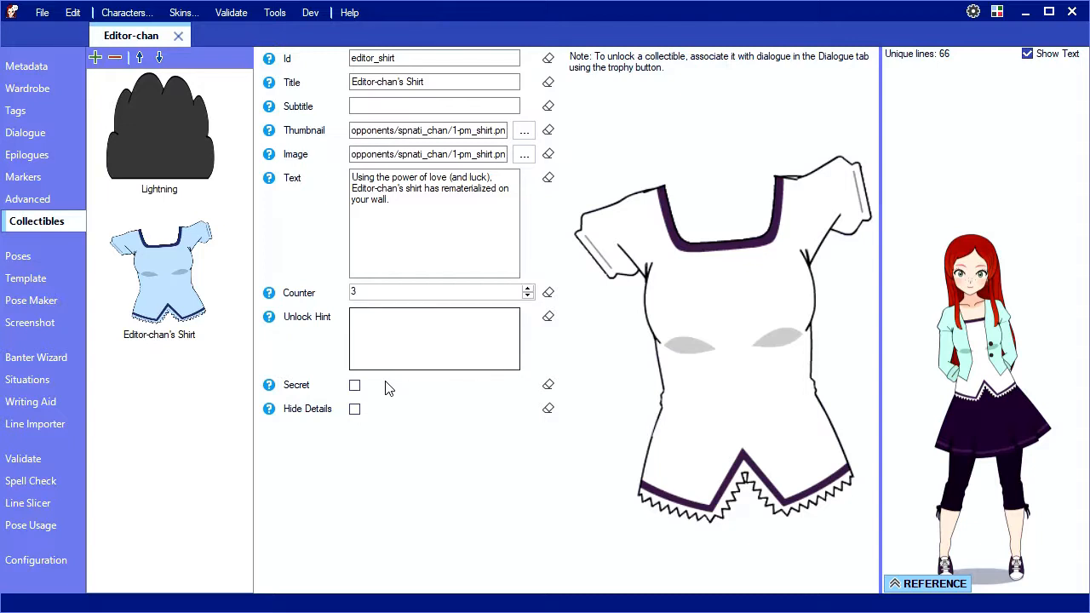
left_click(417, 345)
type("Editor-chan survives three rounds with bad hands after losing her shirt.")
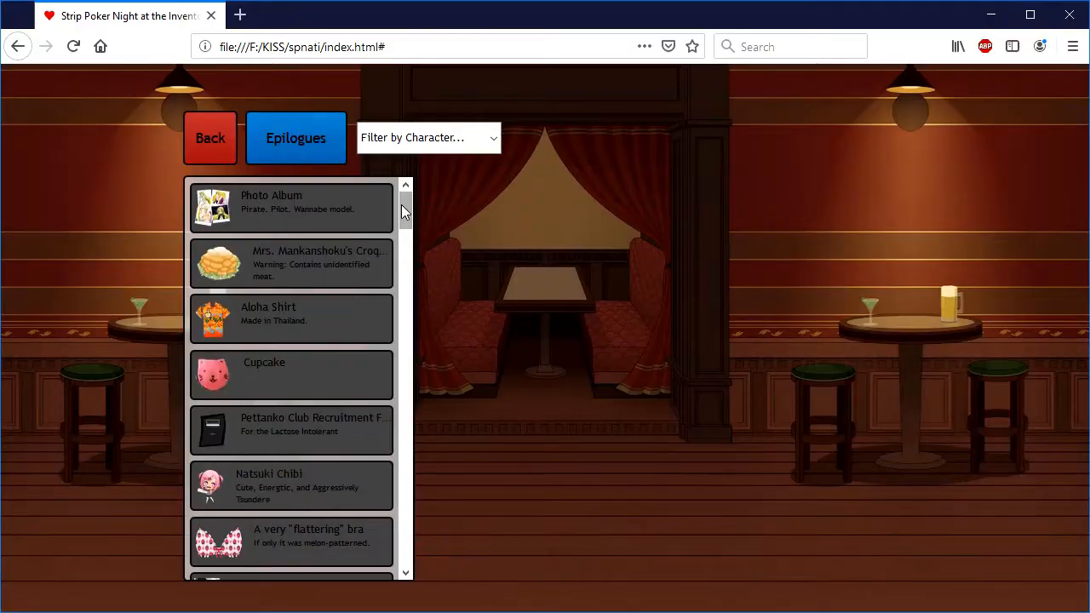
In the game's collectibles gallery in the browser, view the details of Editor-chan's Shirt and Lightning.
left_click_drag(403, 205, 404, 552)
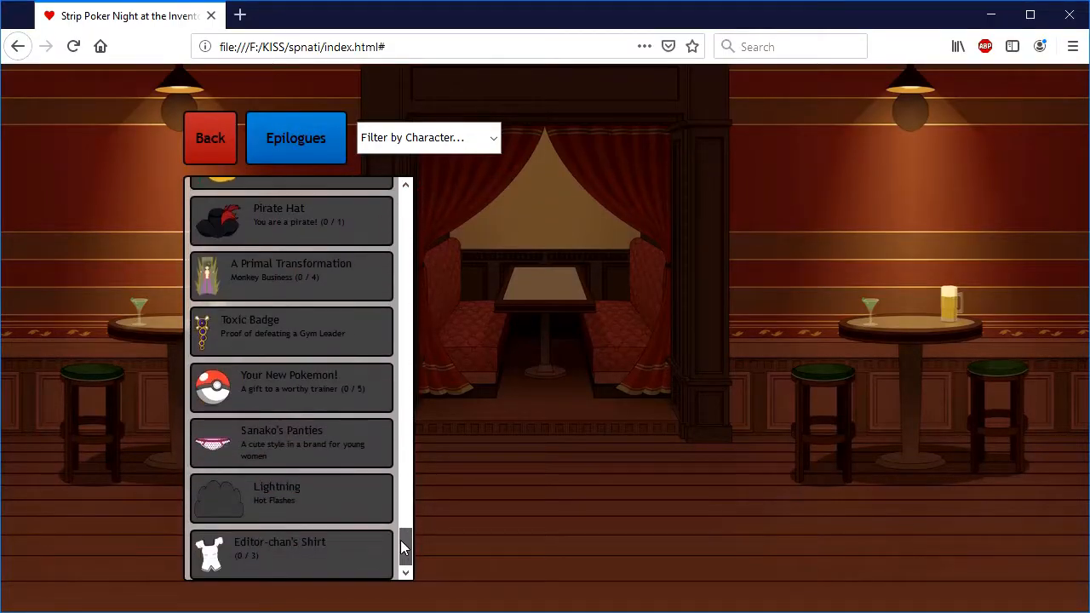
left_click(270, 550)
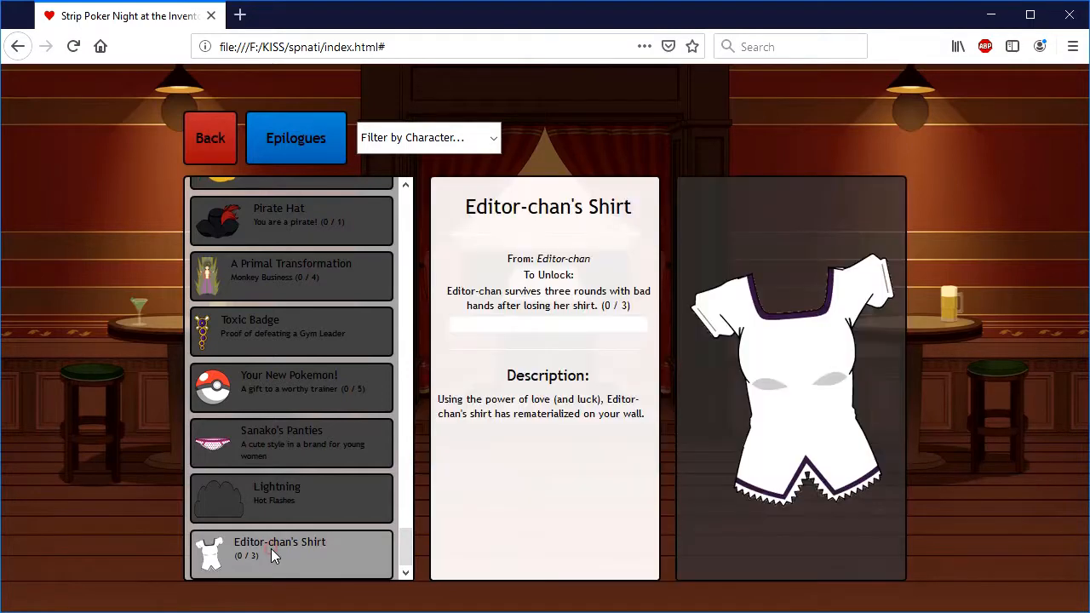
left_click(313, 498)
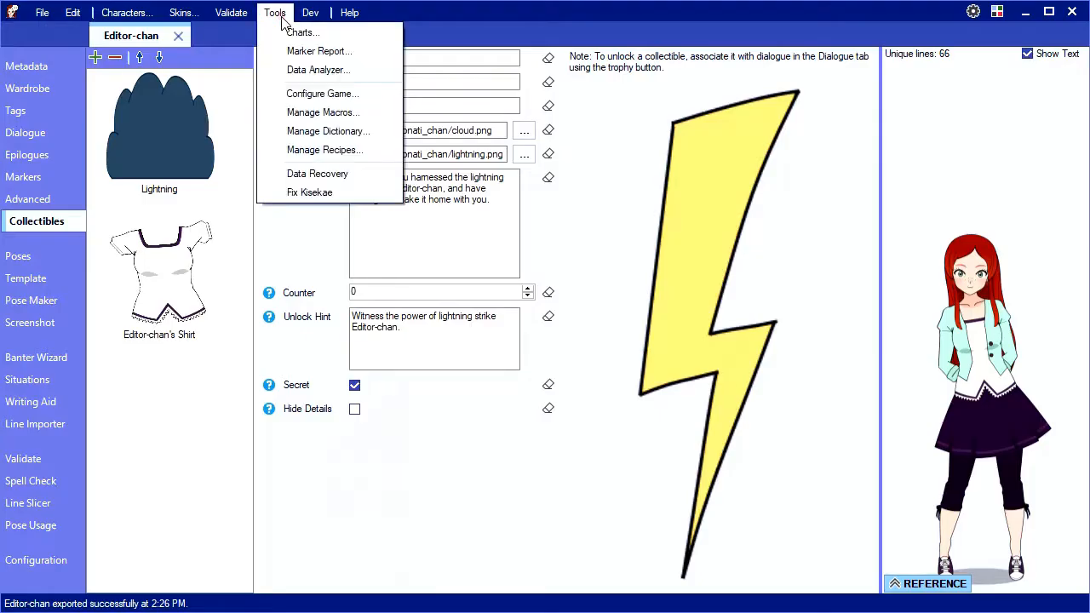
In the Character Editor's game configuration, turn off Unlock Collectibles and apply the change.
left_click(322, 94)
left_click(377, 308)
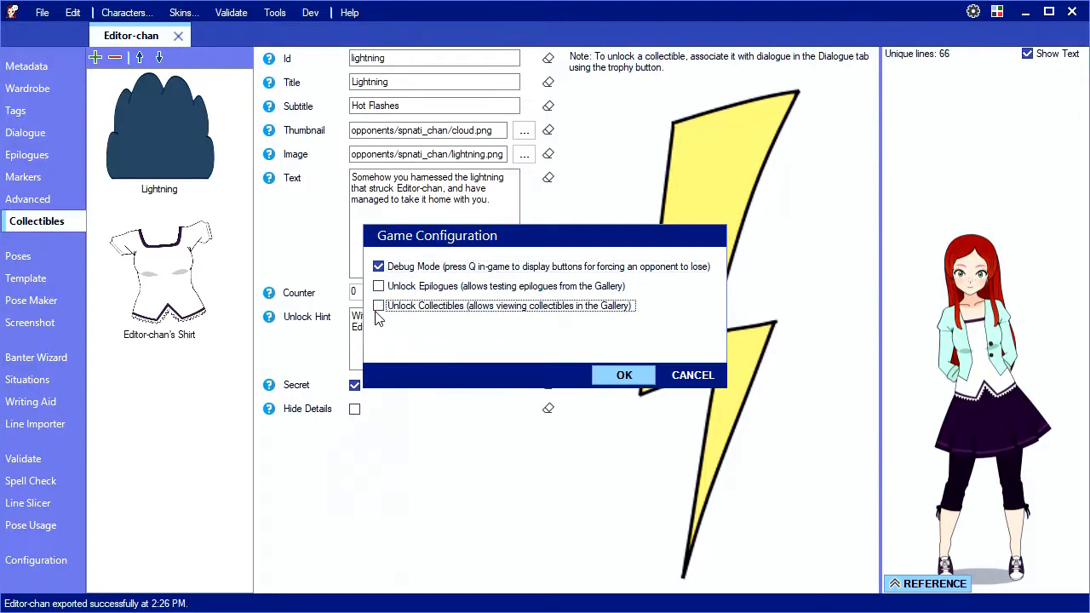
left_click(623, 375)
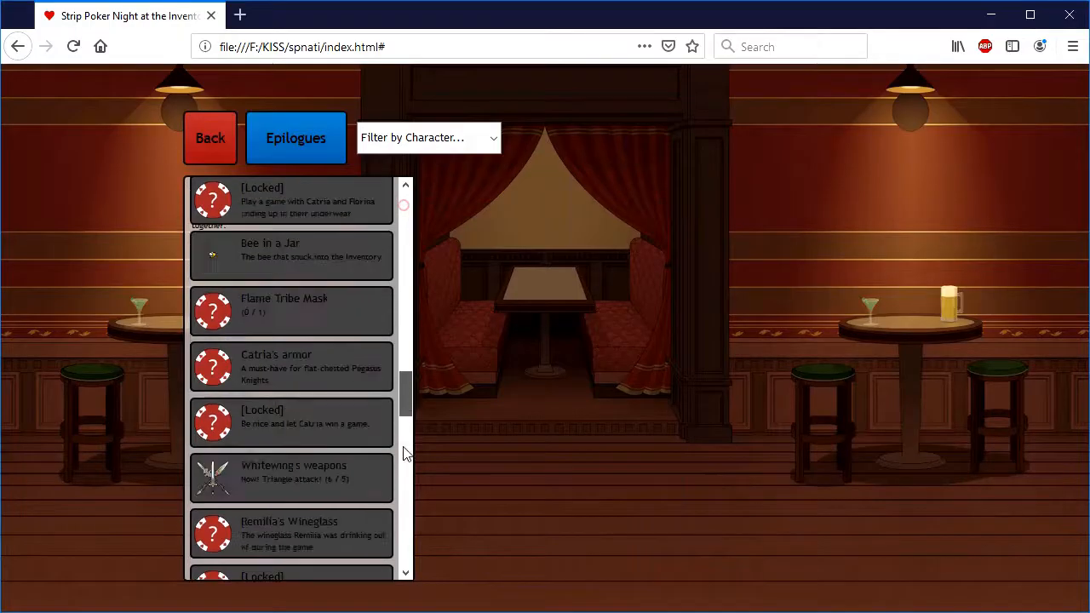
Back in the browser gallery, check how Editor-chan's Shirt and the neighbouring Sanako's Panties collectible appear while locked.
scroll(290, 384, "down", 5)
left_click(281, 553)
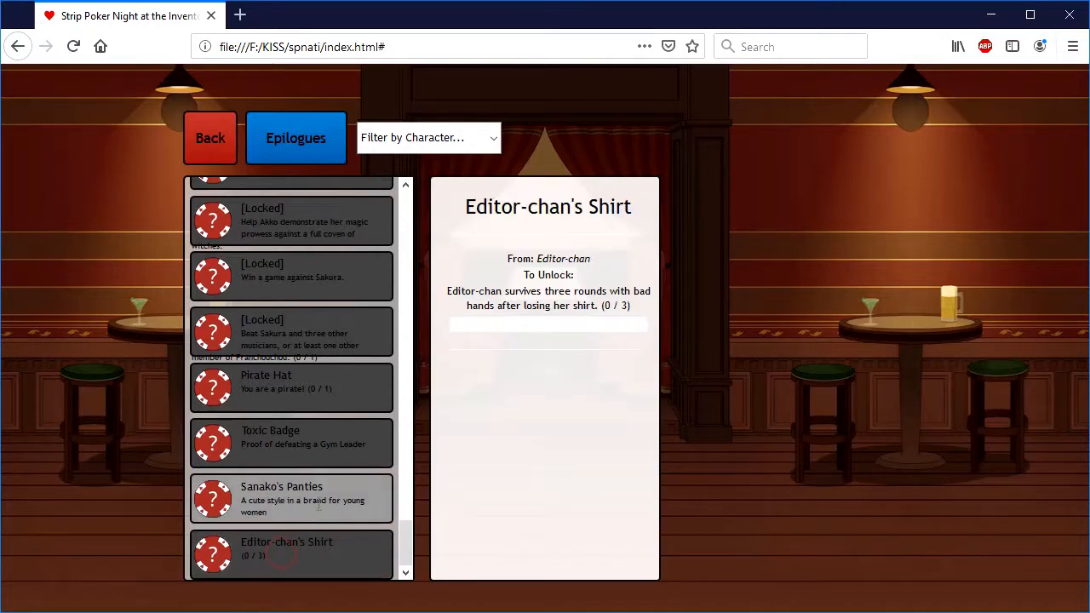
left_click(341, 479)
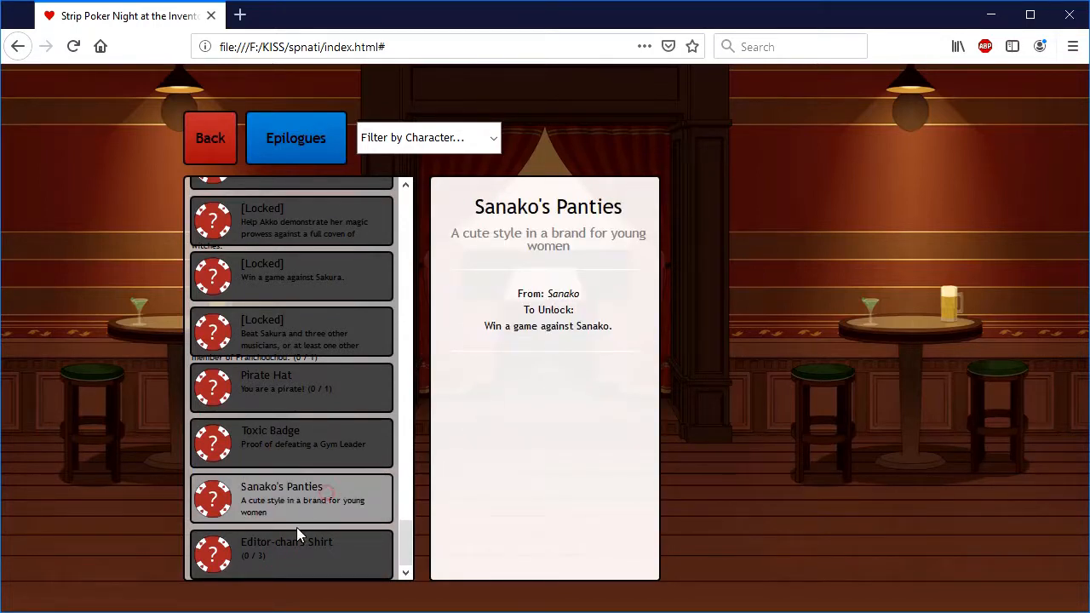
left_click(285, 554)
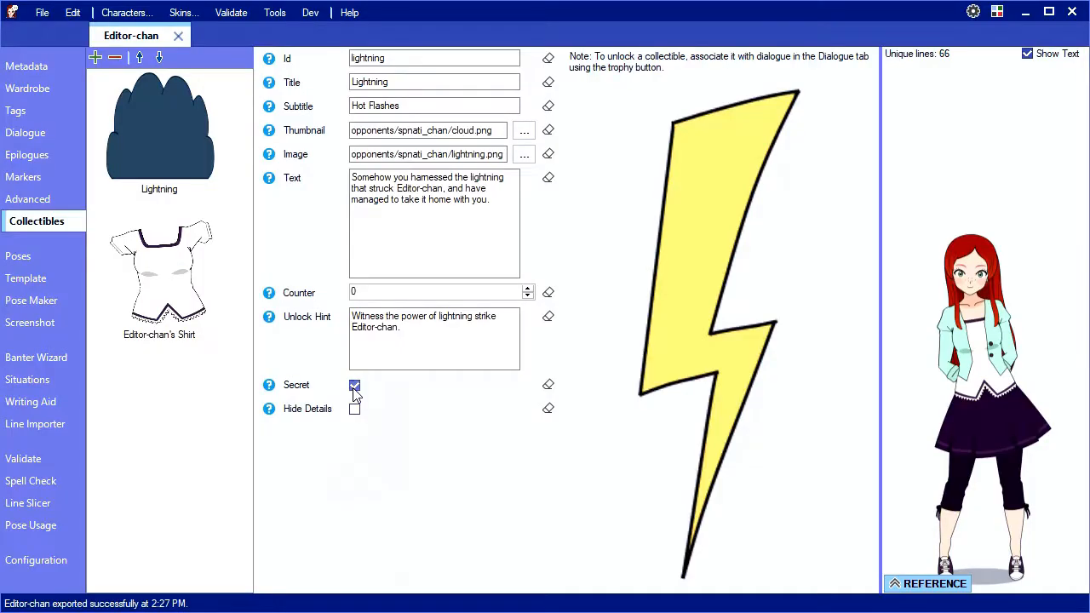
In the Character Editor, disable Secret and enable Hide Details for the Lightning collectible.
left_click(355, 388)
left_click(355, 409)
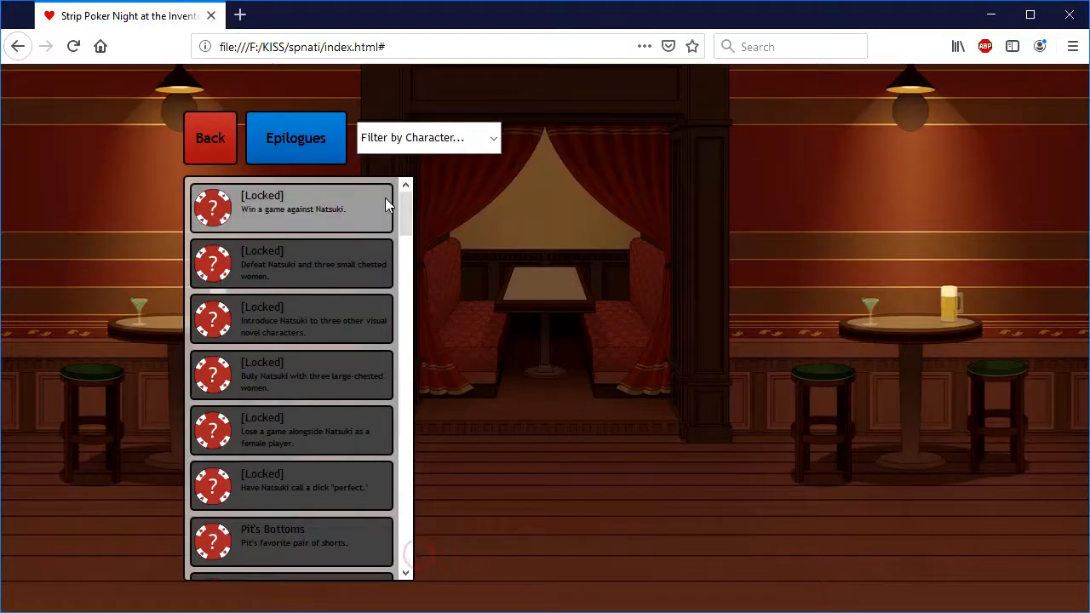
In the browser gallery, compare the locked details of Editor-chan's Shirt with those of the collectible hinting at a lightning strike.
left_click_drag(406, 200, 407, 547)
left_click(301, 554)
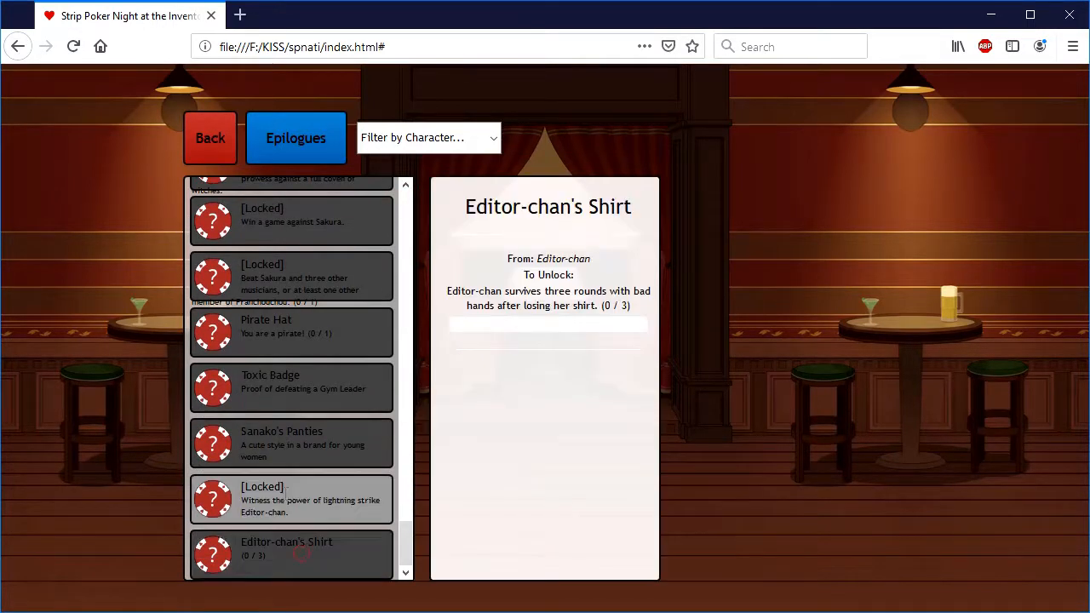
left_click(284, 493)
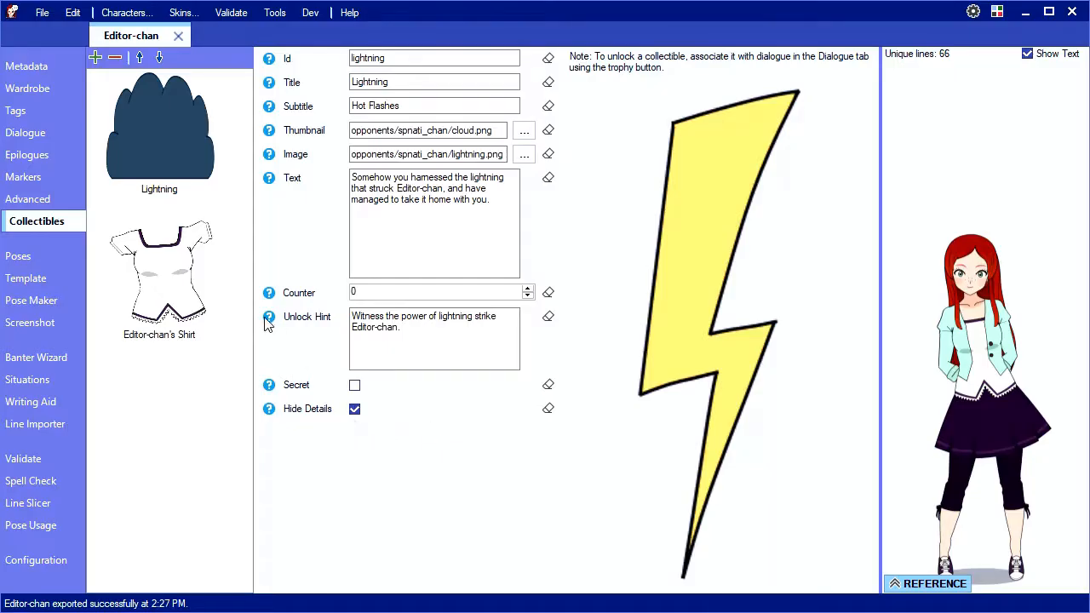
In the stage 1 Stripping case labelled Lightning, make the line "Hmm. Some storm clouds are rolling in. Yikes!" unlock the Lightning collectible.
left_click(34, 136)
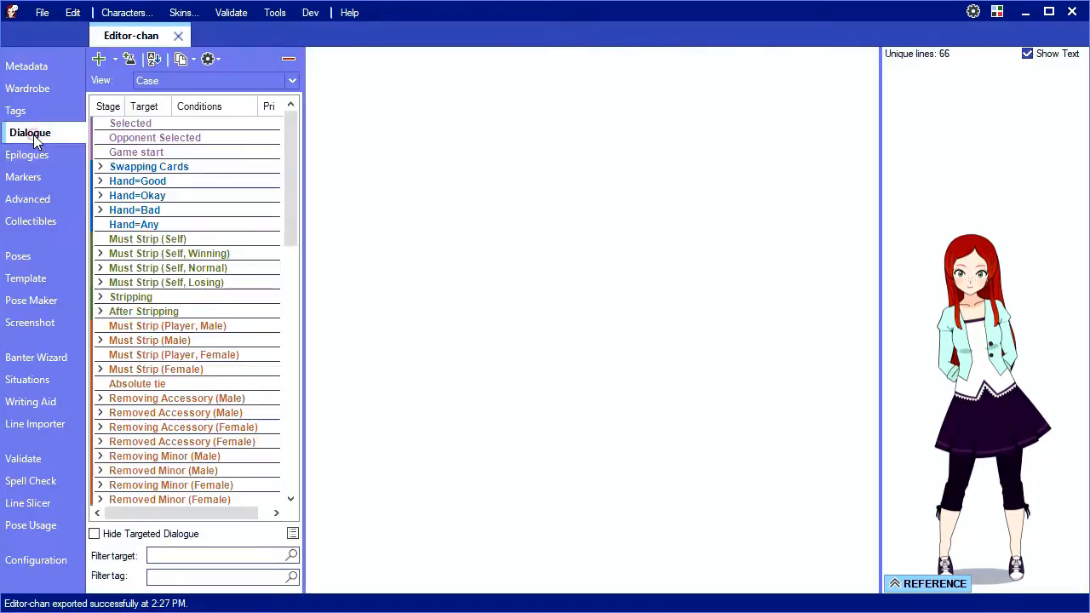
left_click(101, 297)
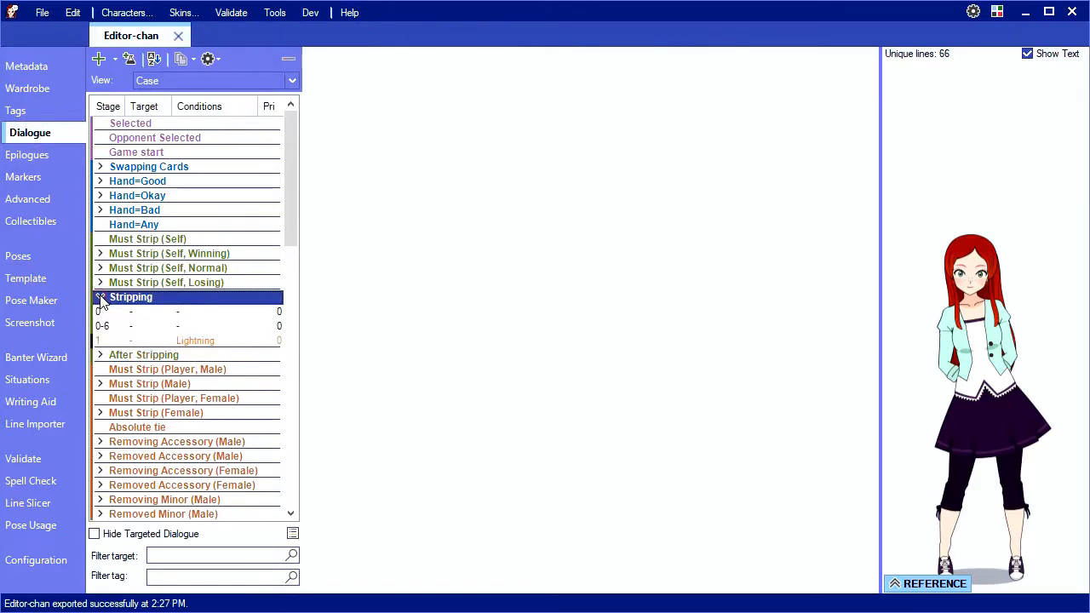
left_click(166, 342)
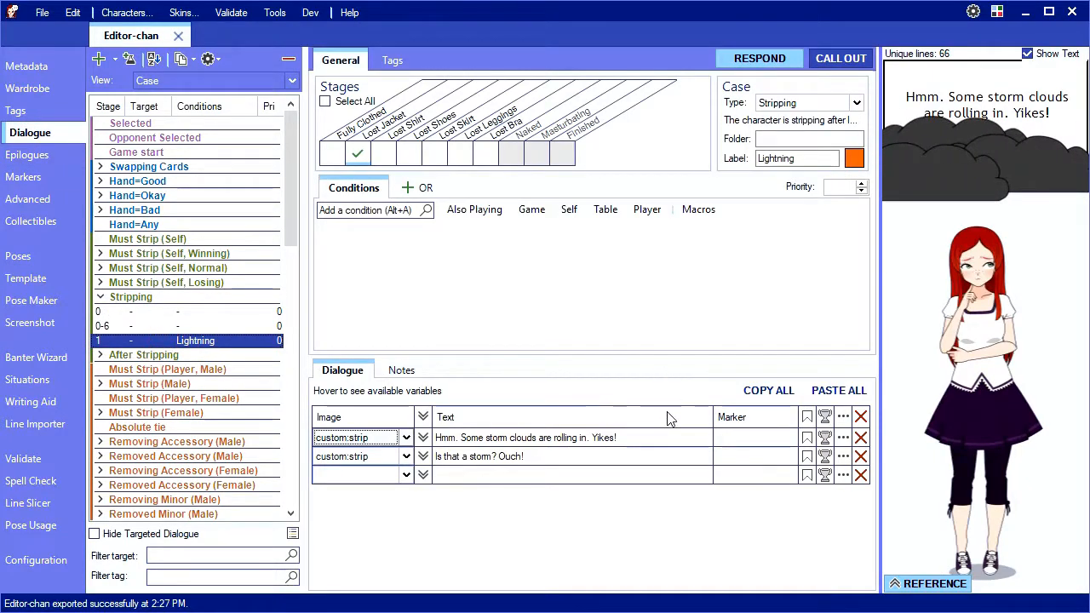
left_click(823, 438)
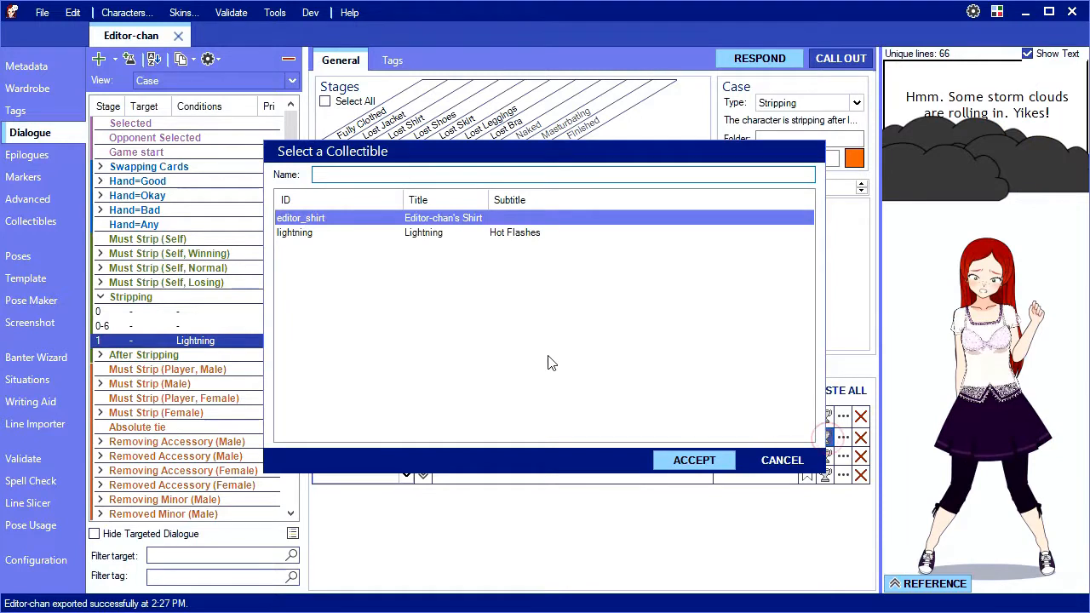
double_click(320, 233)
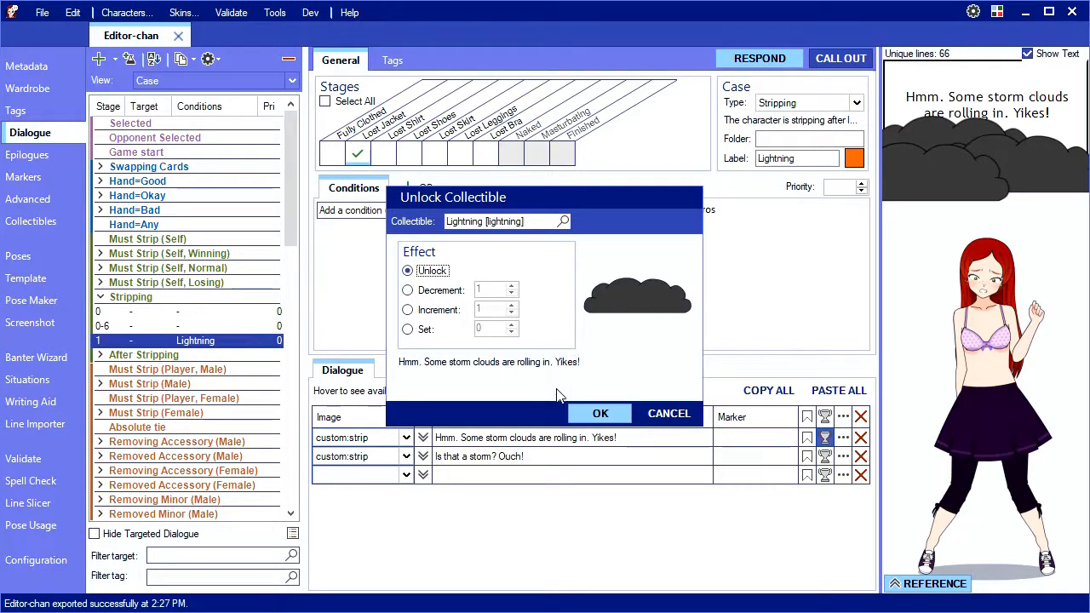
left_click(577, 415)
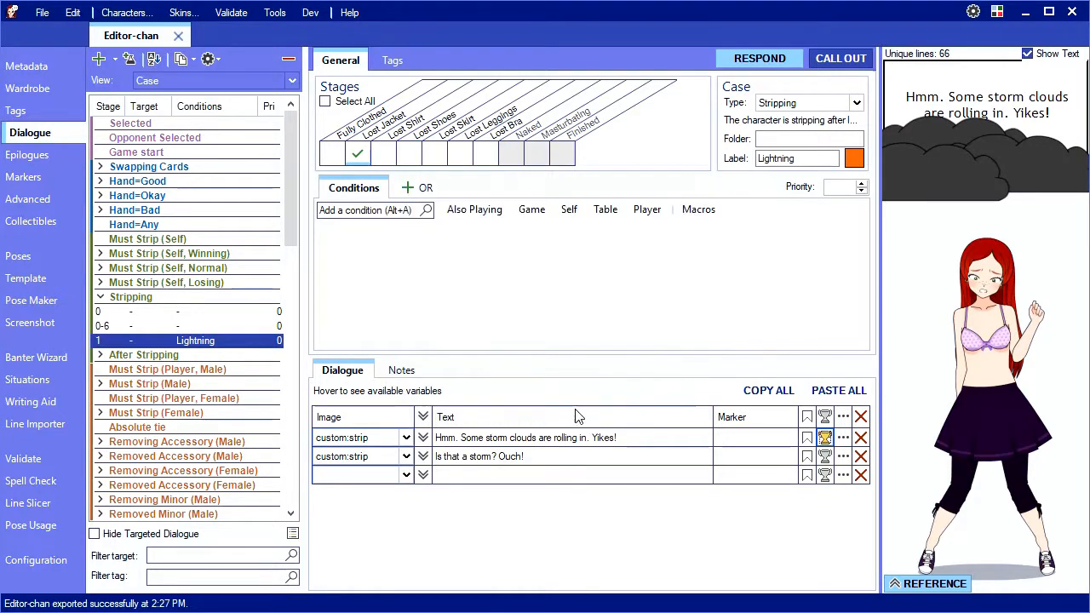
Make the line "Is that a storm? Ouch!" unlock the Lightning collectible as well.
left_click(825, 456)
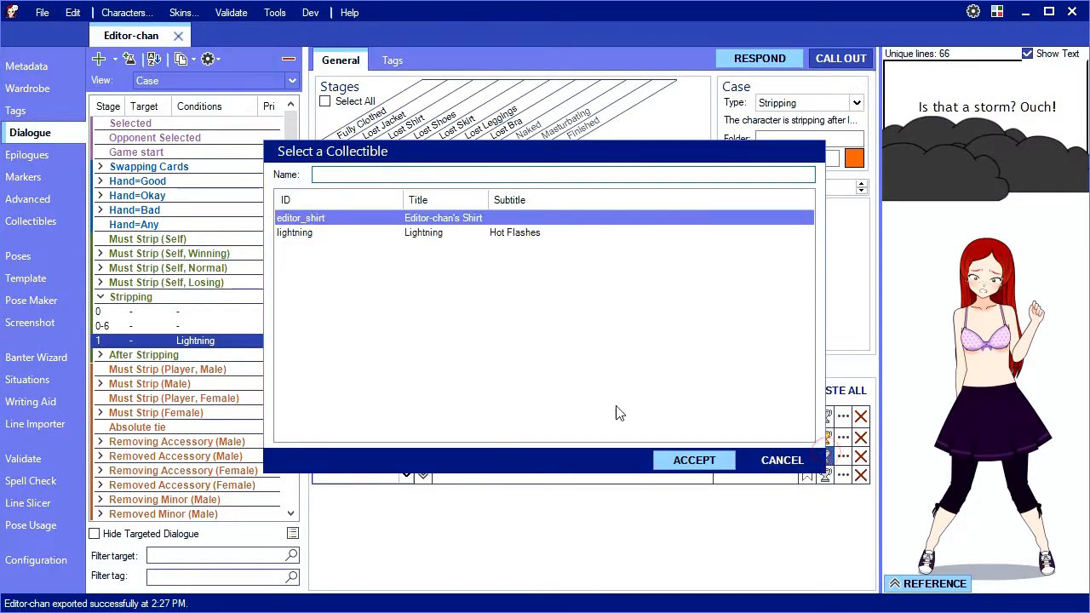
double_click(312, 239)
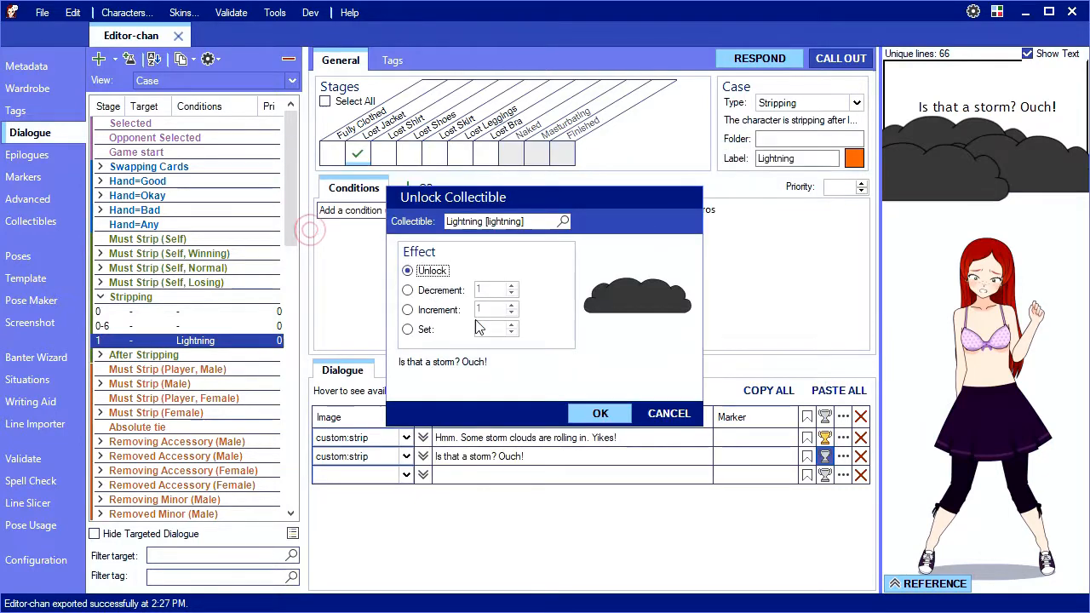
left_click(601, 415)
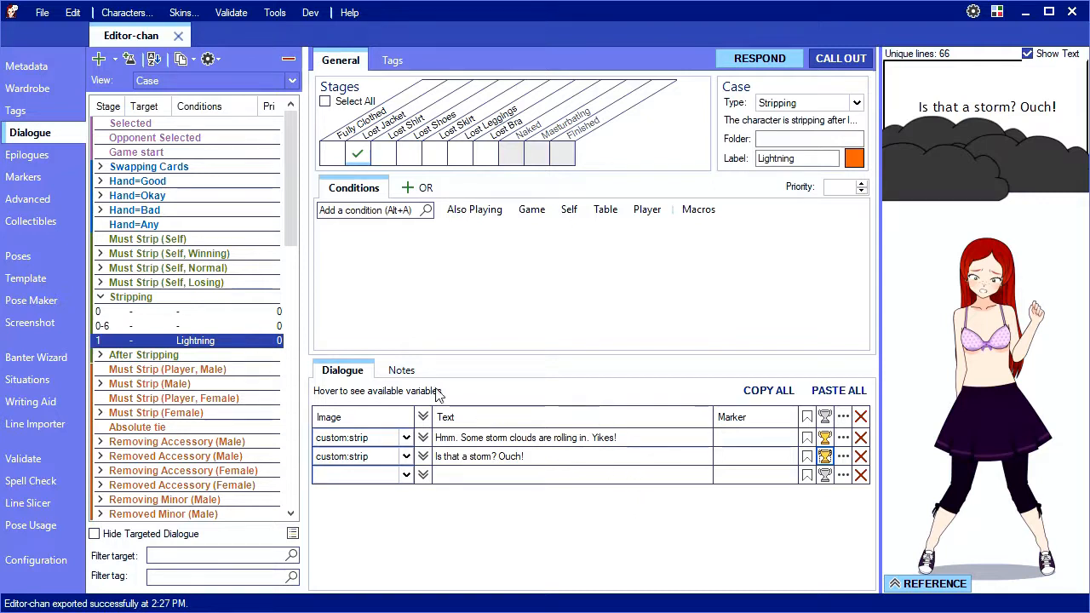
Add a Hand=Bad case for the stages Lost Shoes through Naked only, and give it the Hidden condition.
left_click(100, 211)
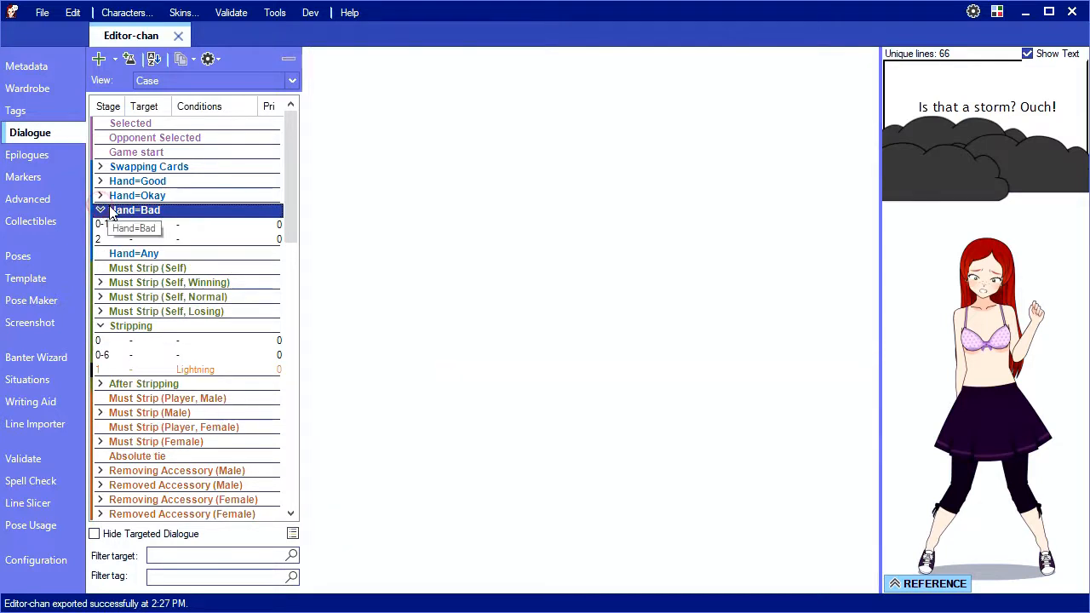
left_click(99, 59)
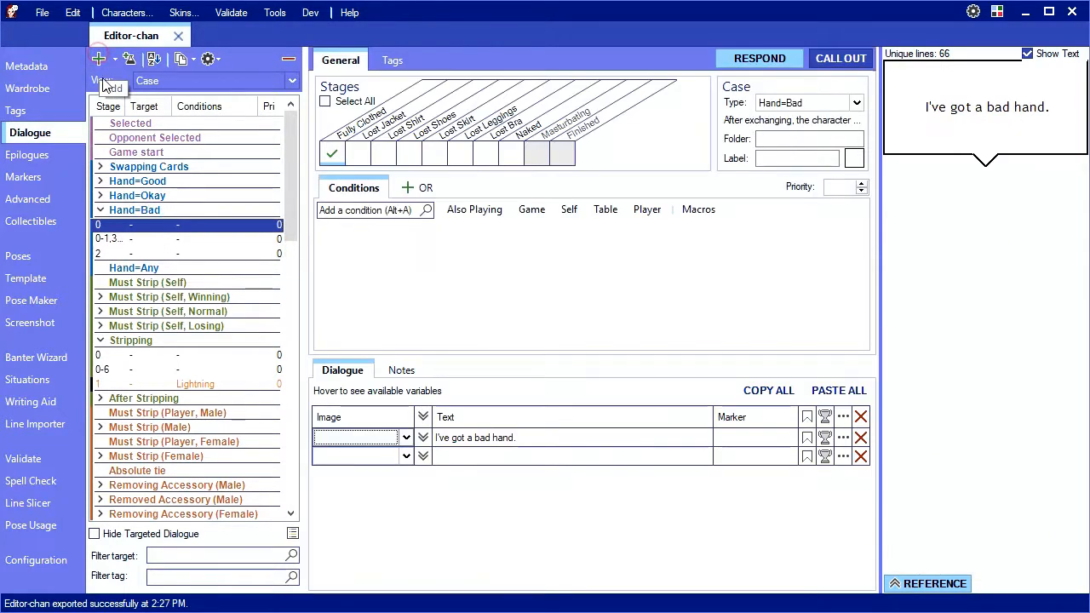
left_click(407, 156)
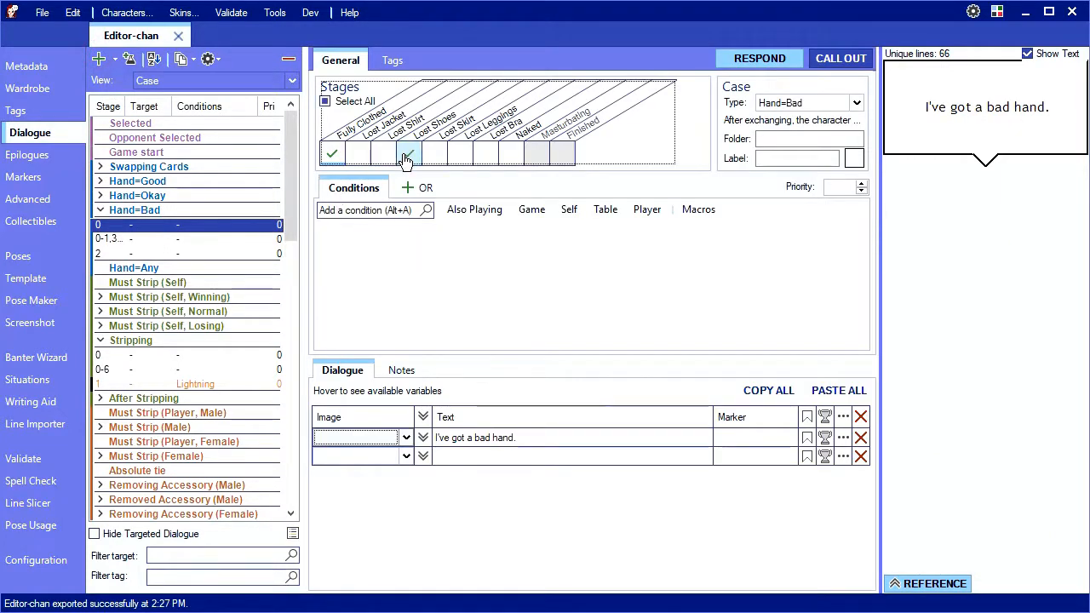
left_click(434, 155)
left_click(460, 155)
left_click(485, 155)
left_click(512, 156)
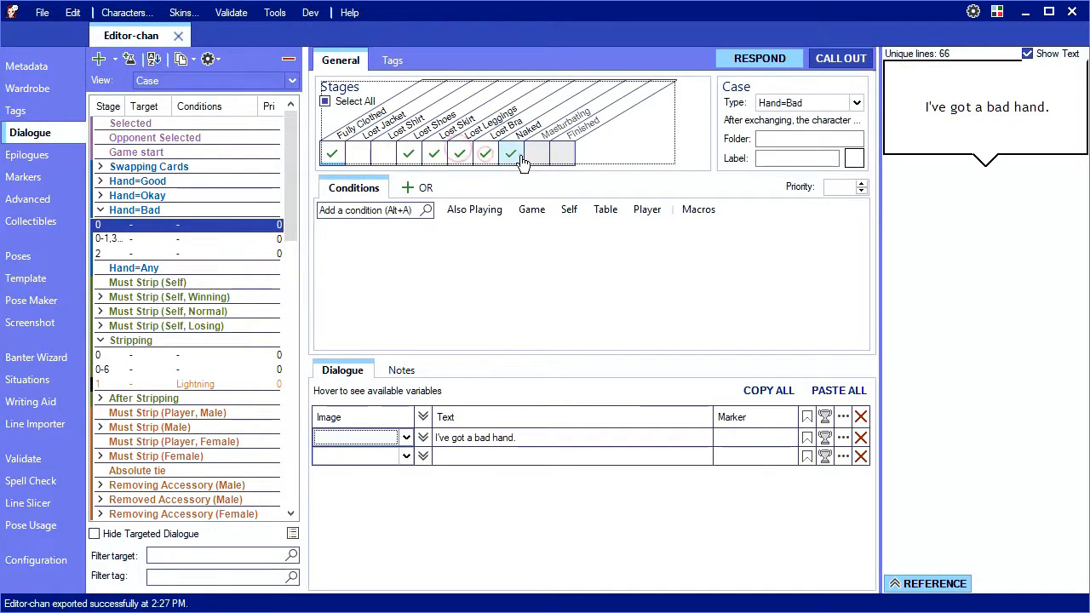
left_click(332, 153)
left_click(569, 209)
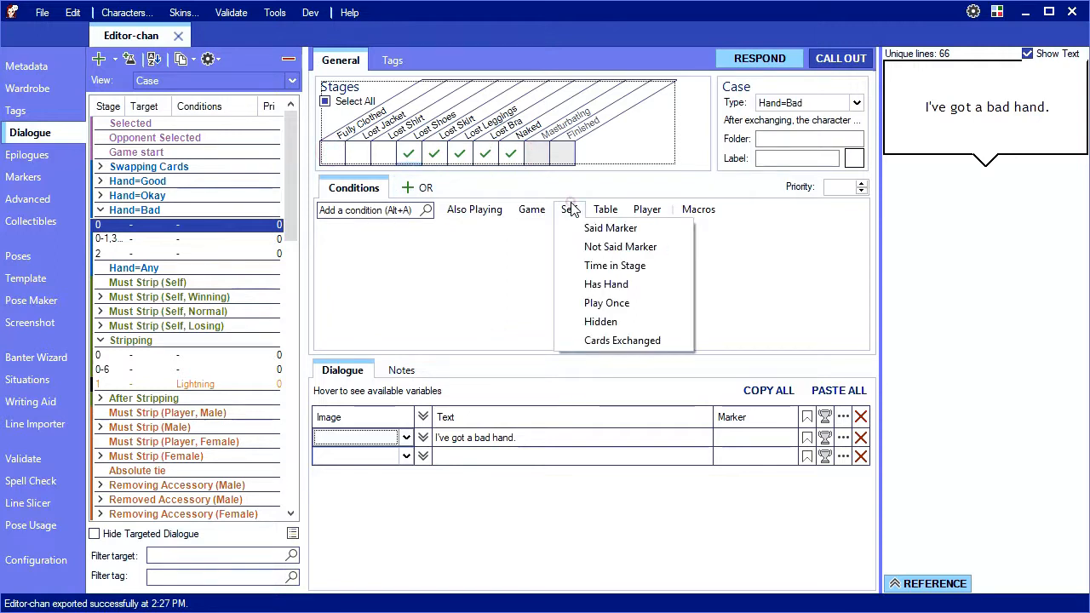
left_click(603, 322)
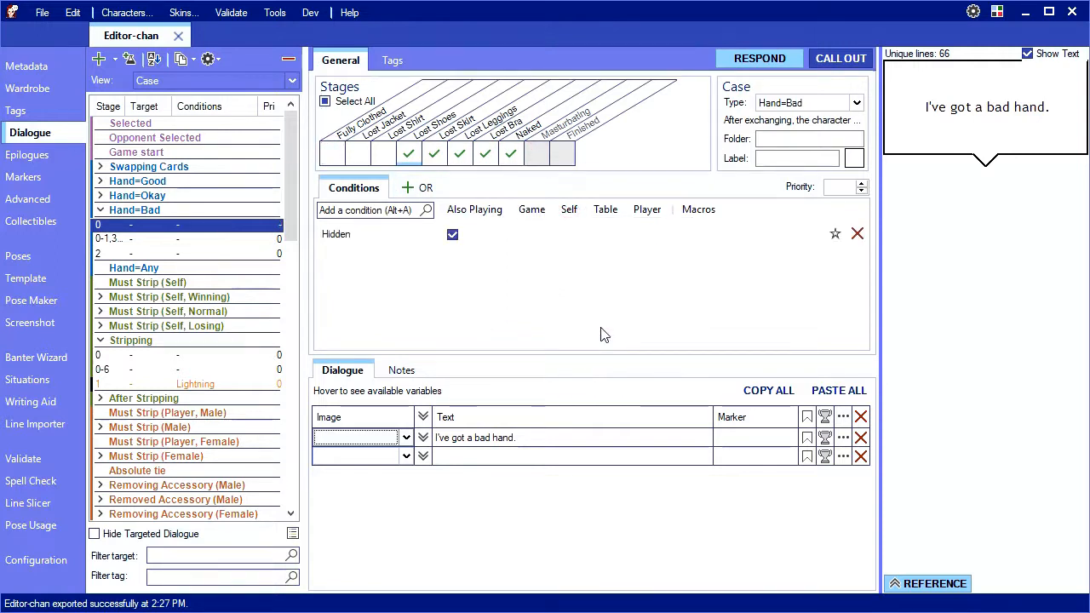
Set the new case's line text to "track bad hands with no shirt" and its marker to track_shirt.
left_click(499, 439)
type("track ")
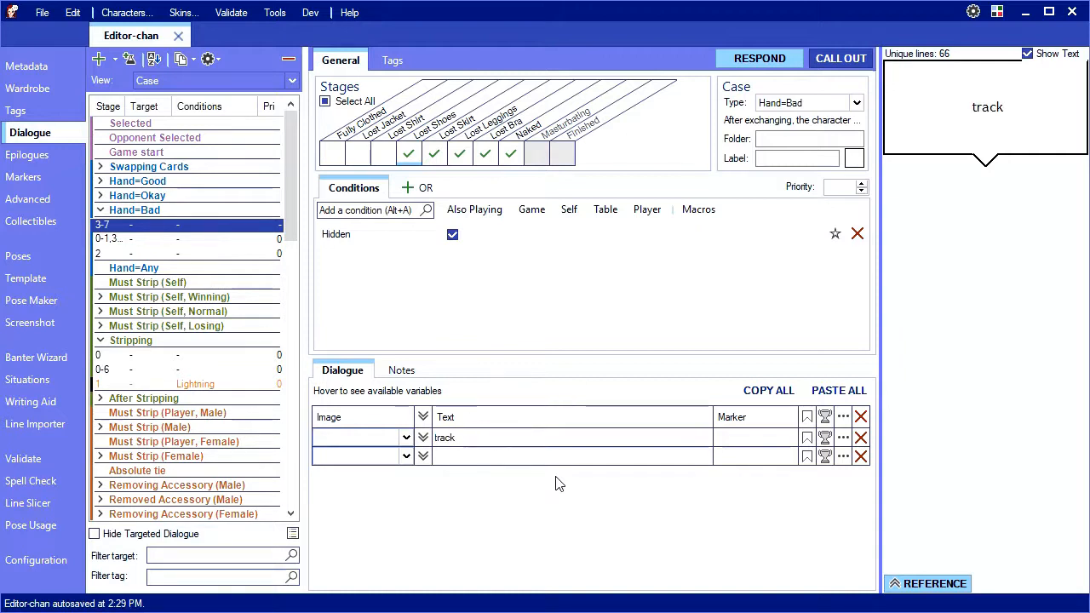
type("shi")
key("BackSpace")
key("BackSpace")
key("BackSpace")
type("bad")
key("BackSpace")
type("d hands ")
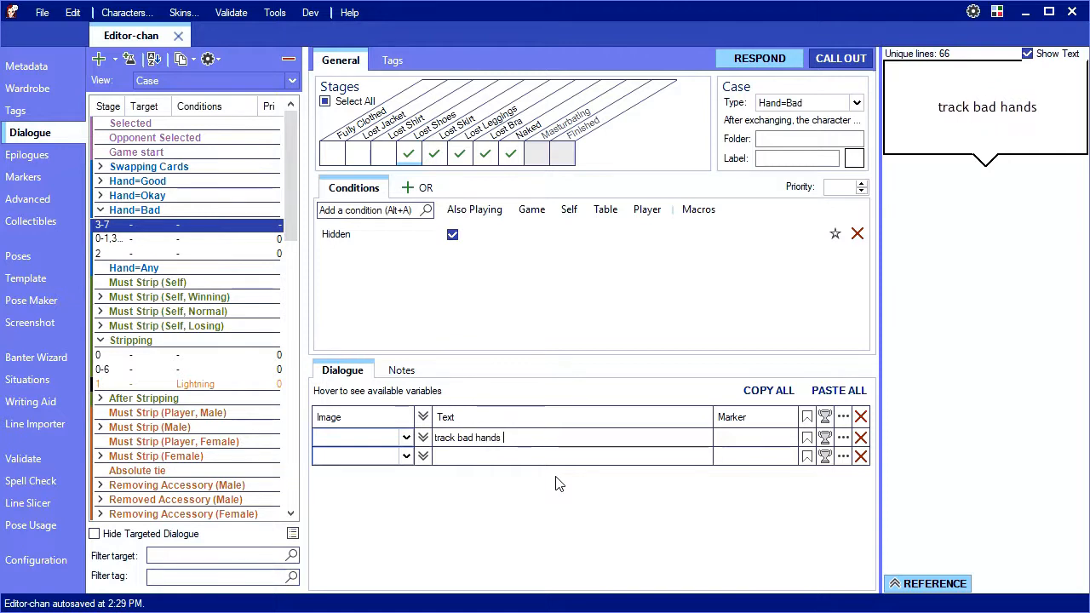
type("without shirt")
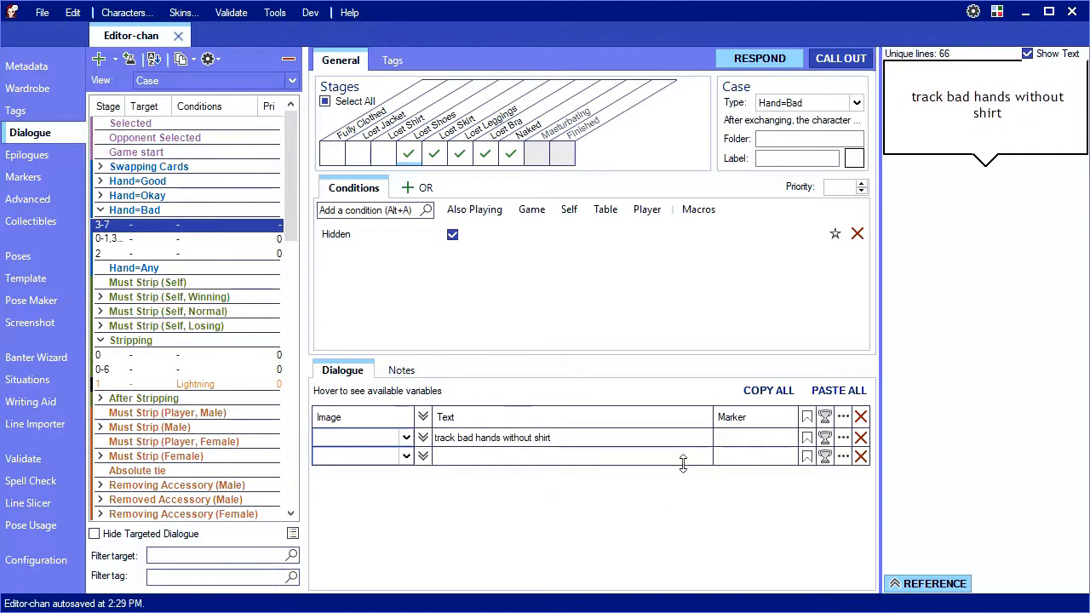
left_click(750, 440)
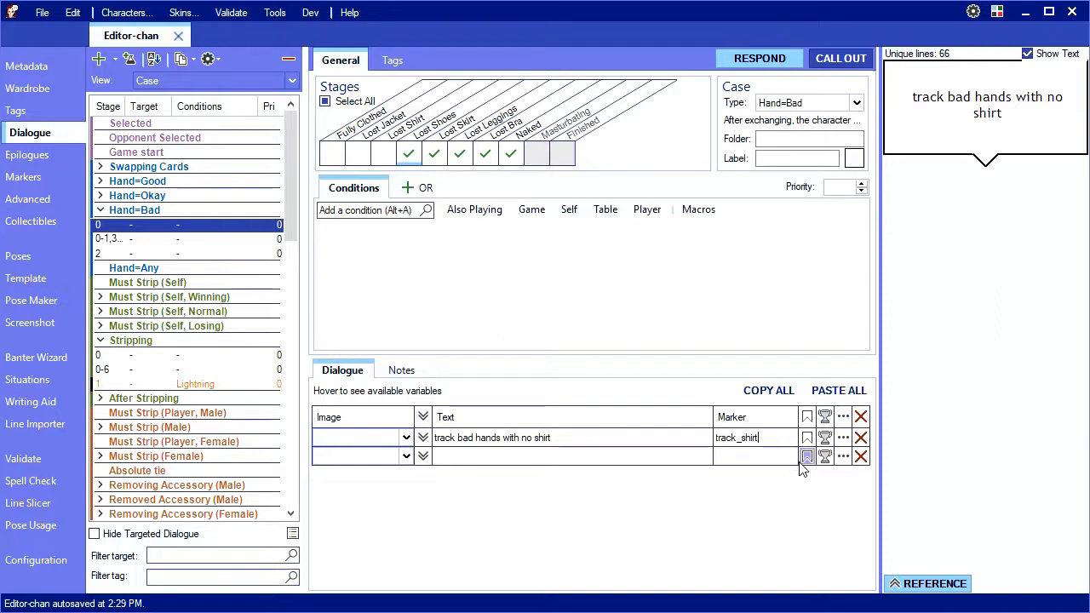
key("Tab")
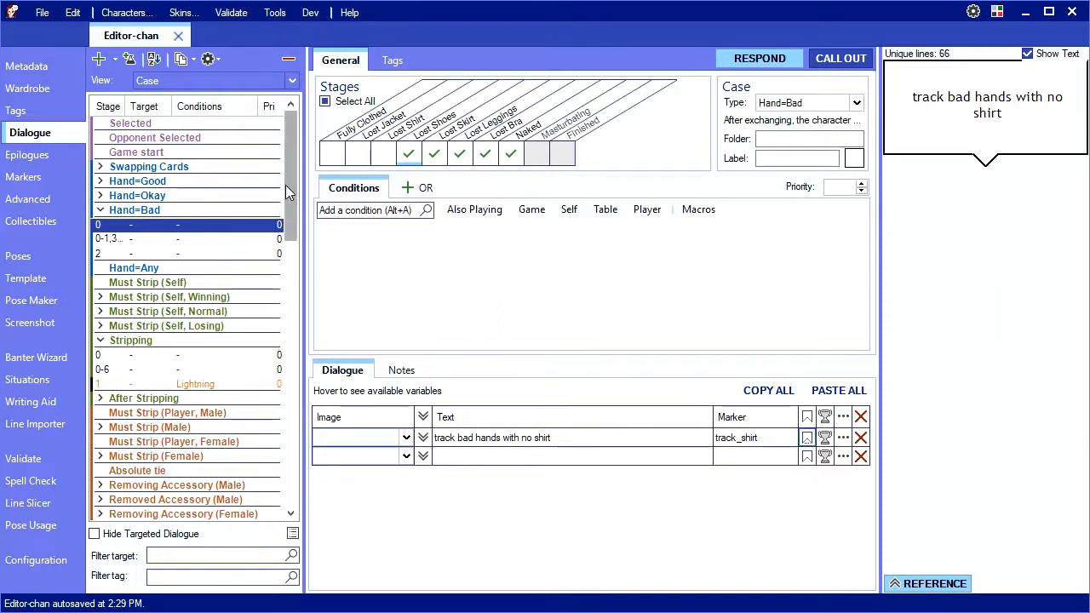
Add a Global dialogue case that applies only to the stages Lost Shirt through Naked.
left_click_drag(290, 176, 298, 489)
left_click(124, 500)
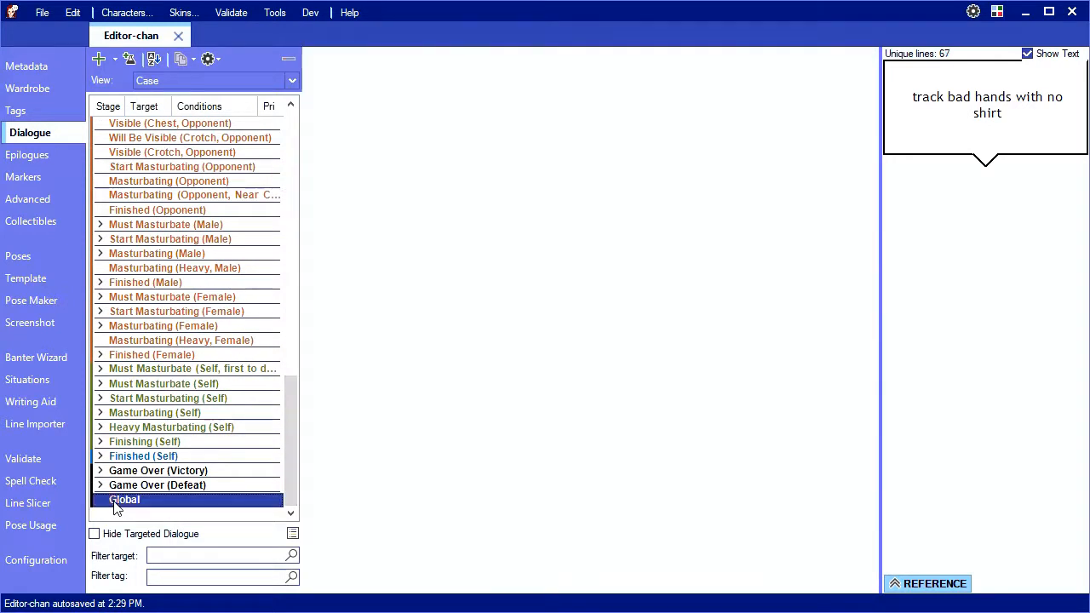
left_click(98, 58)
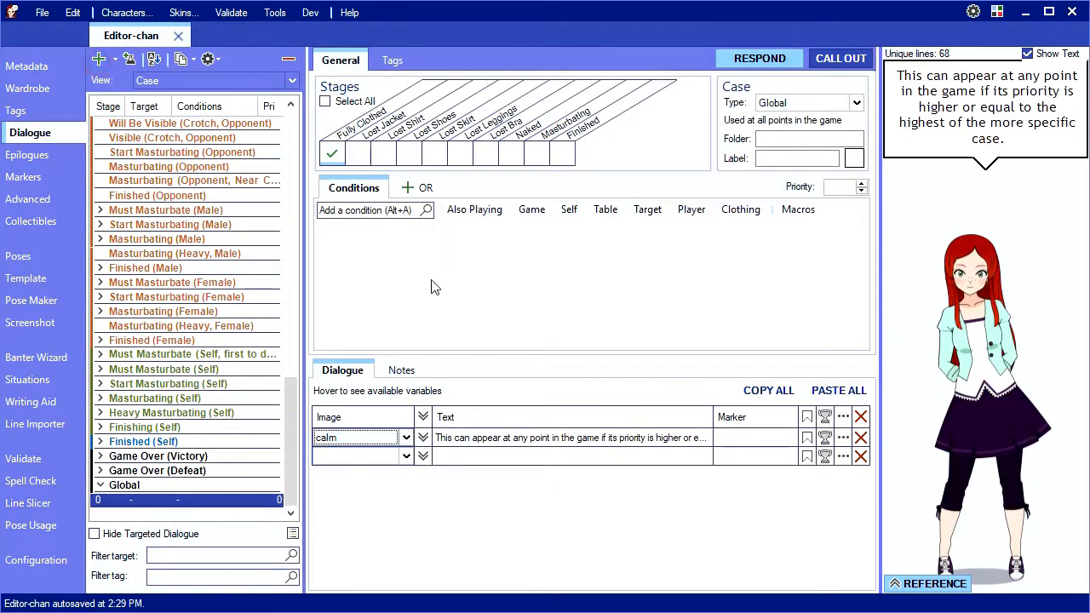
left_click(409, 153)
left_click(435, 154)
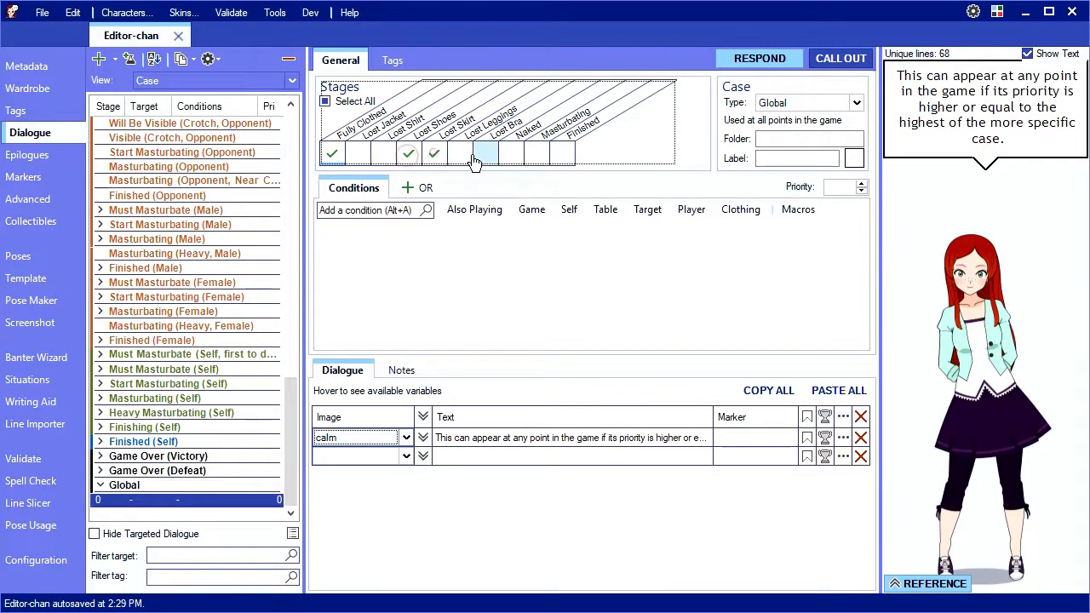
left_click(486, 154)
left_click(511, 153)
left_click(460, 153)
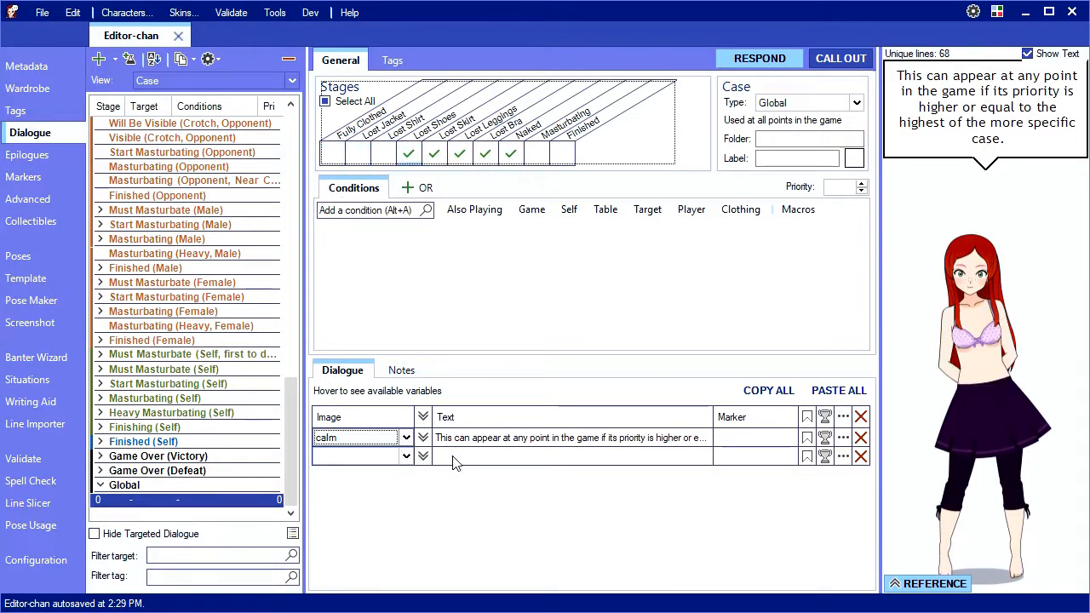
left_click(531, 311)
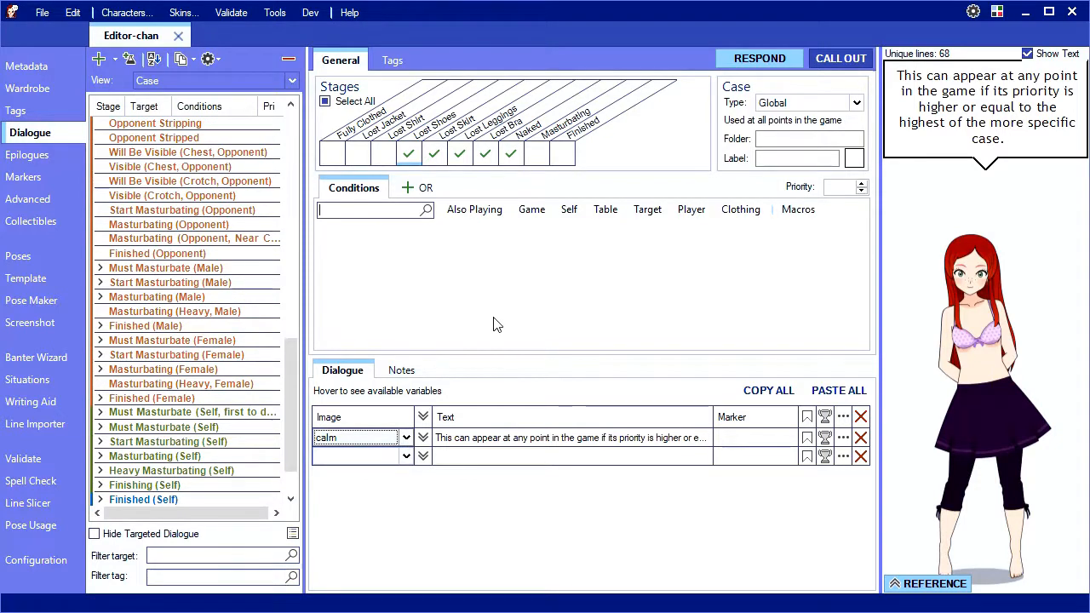
left_click(383, 154)
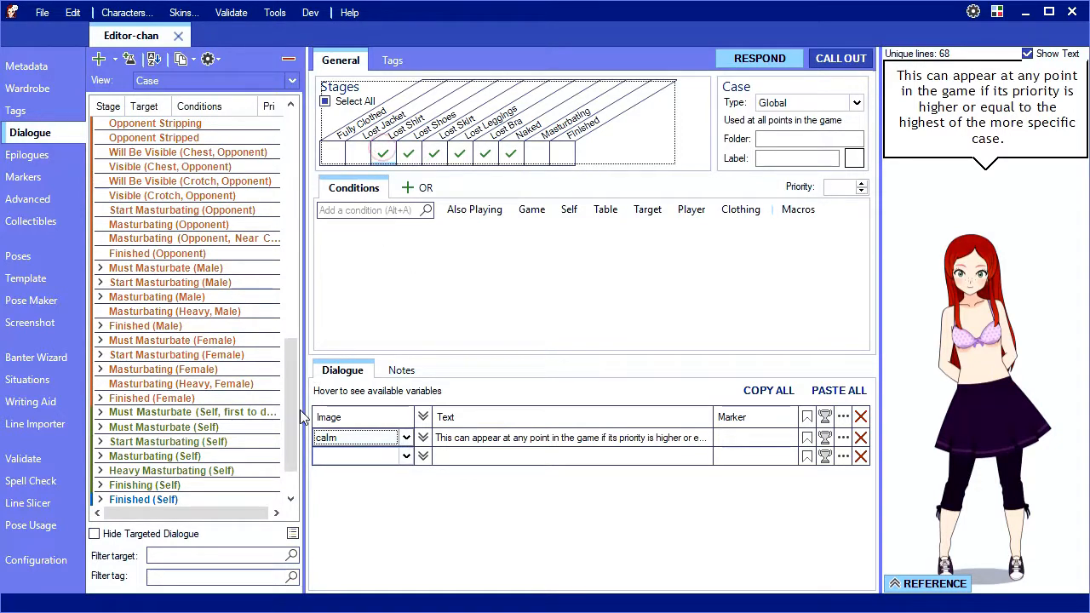
Check which stages the Hand=Bad tracking case covers, and return to the Global case.
left_click_drag(293, 407, 295, 204)
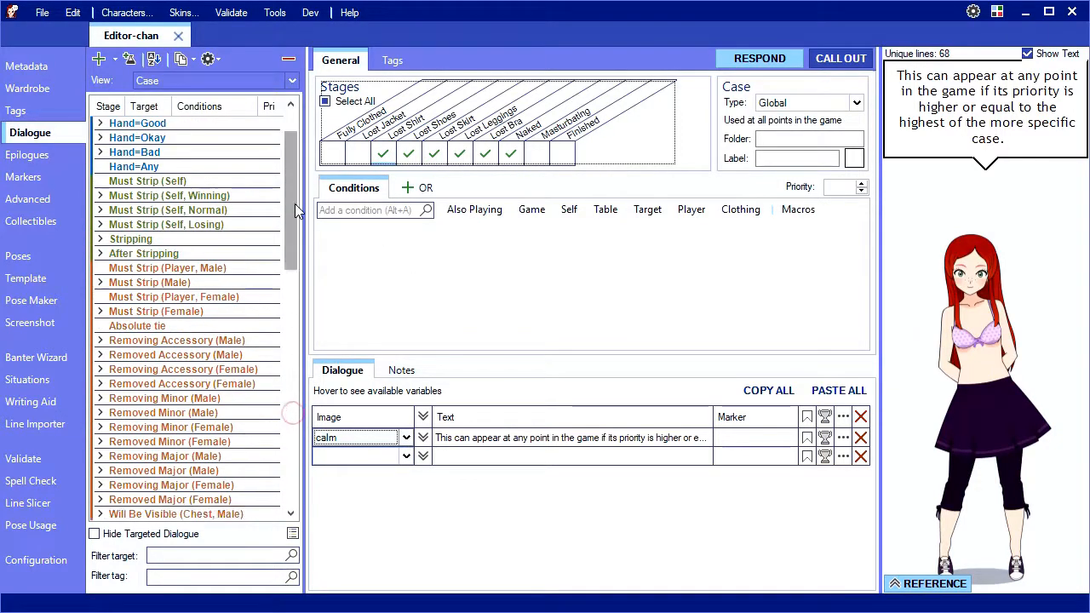
left_click(99, 151)
left_click(145, 196)
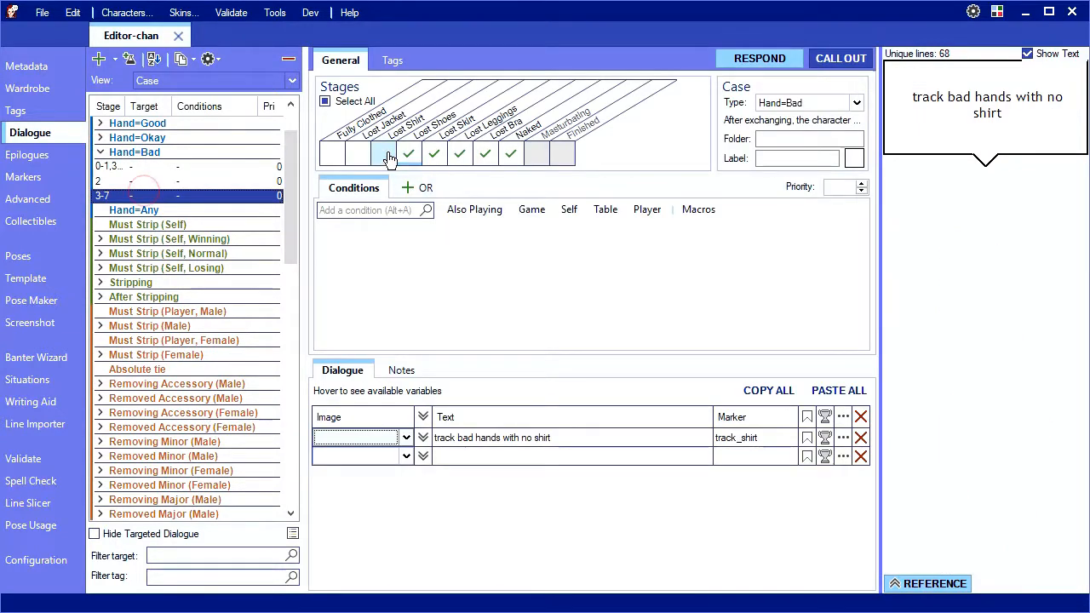
left_click_drag(289, 201, 283, 443)
left_click(154, 500)
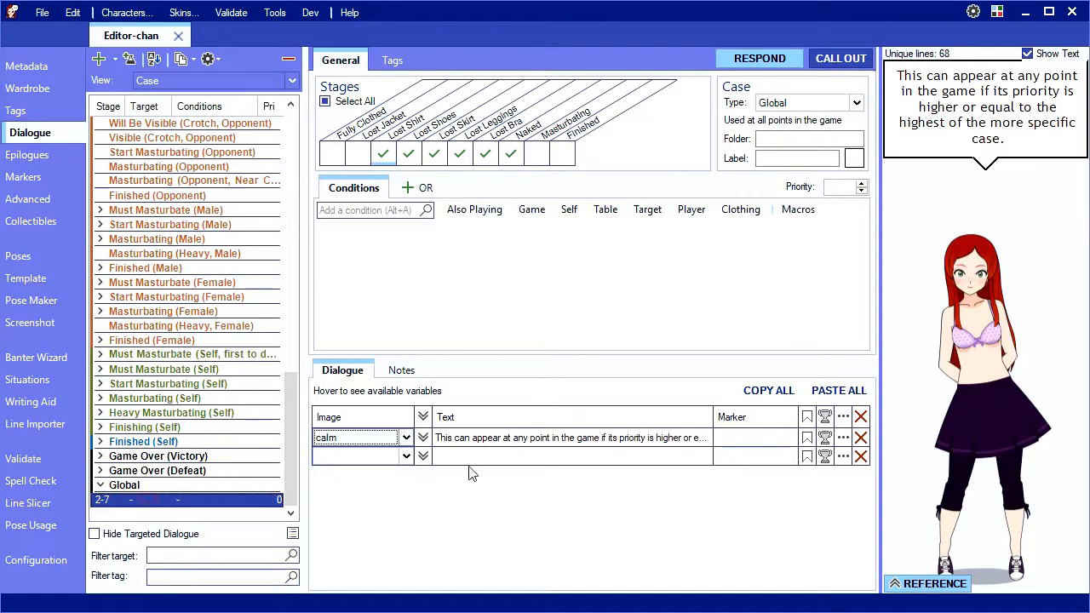
Add the Hidden condition and a Said Marker condition for track_shirt to the Global case.
left_click(569, 209)
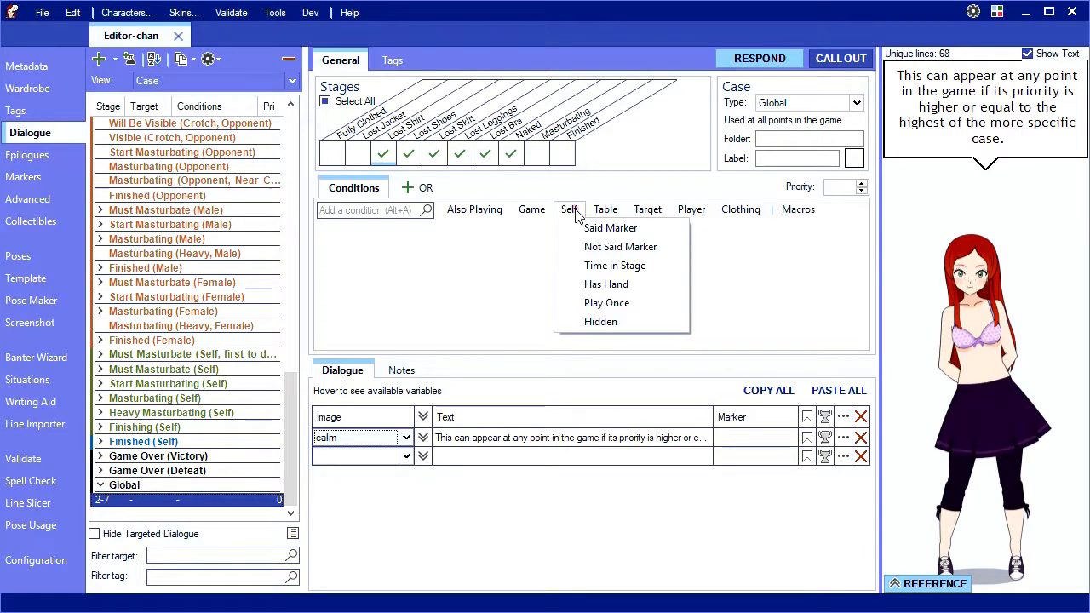
left_click(575, 320)
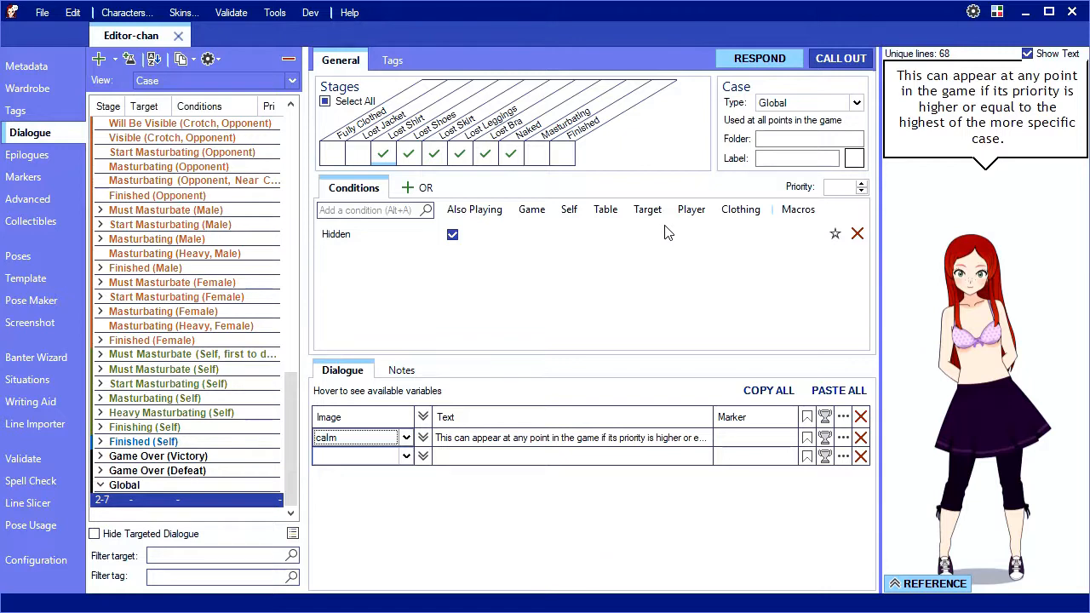
left_click(569, 209)
left_click(569, 228)
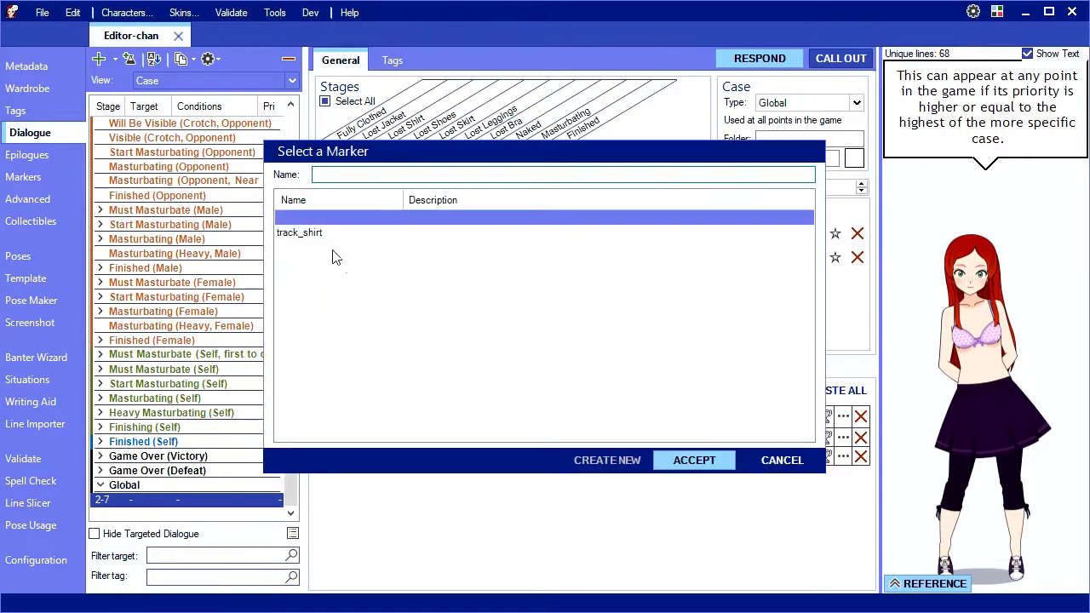
double_click(317, 232)
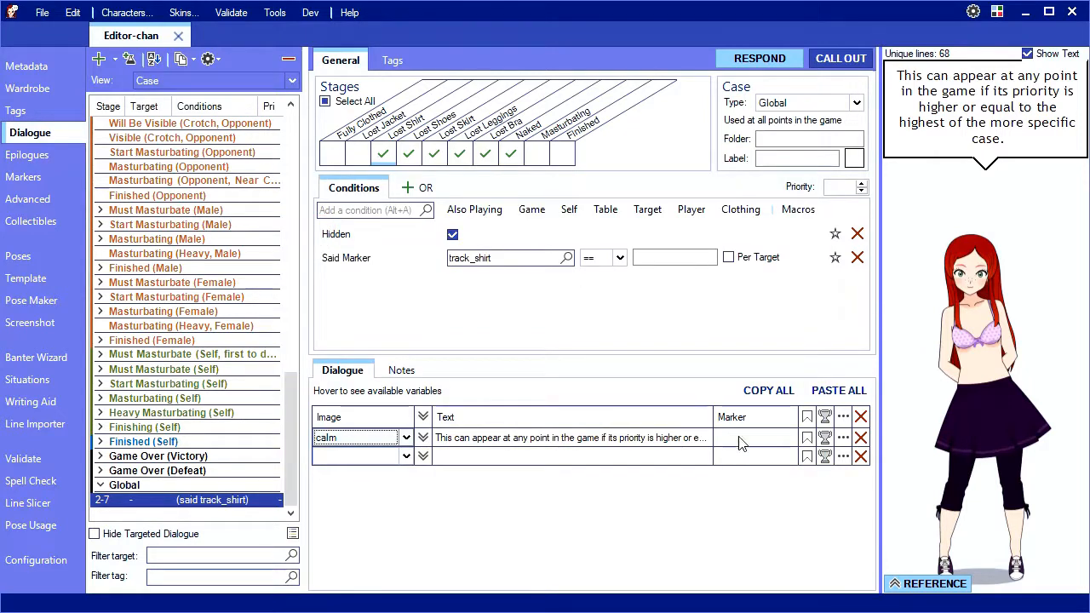
Give the Global case's line the marker track_shirt and set its marker operation to Clear.
left_click(738, 438)
type("track_shirt")
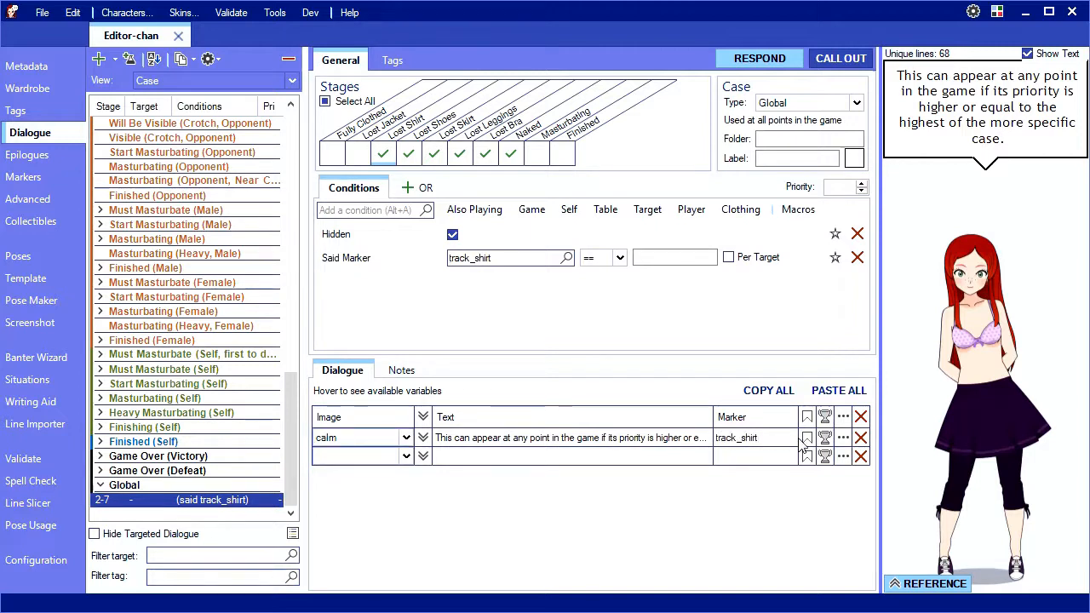
left_click(807, 438)
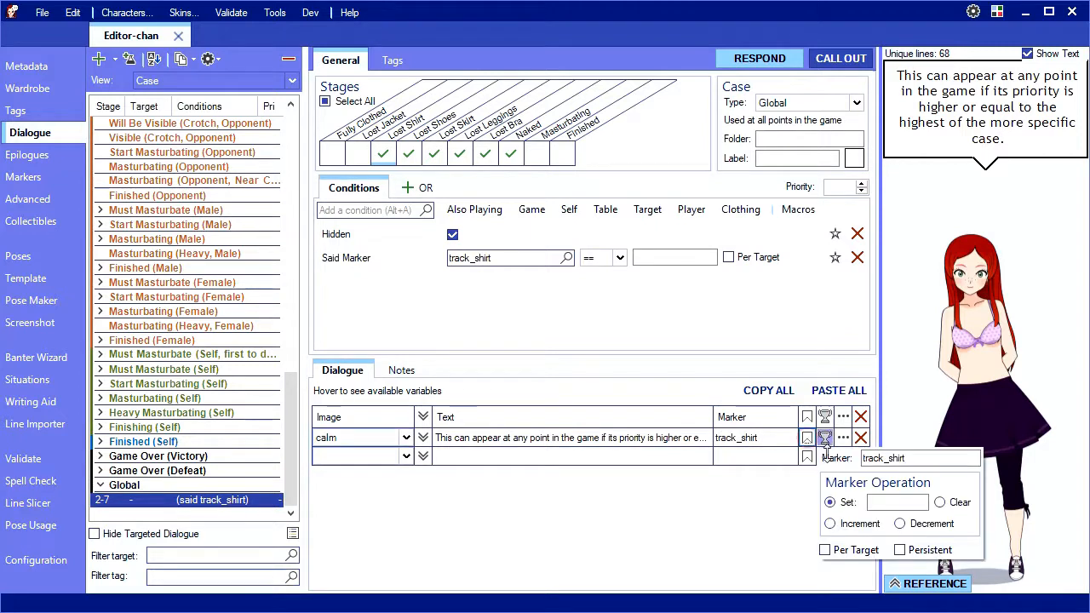
left_click(960, 502)
left_click(768, 457)
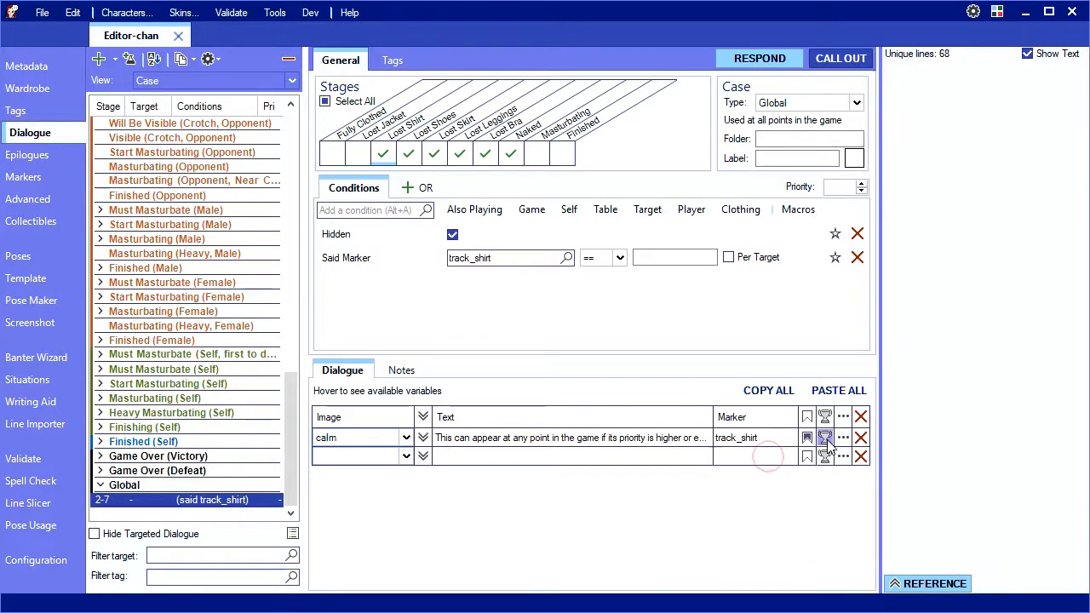
Attach the editor_shirt collectible to the Global case's line with an Increment effect of 1.
left_click(826, 437)
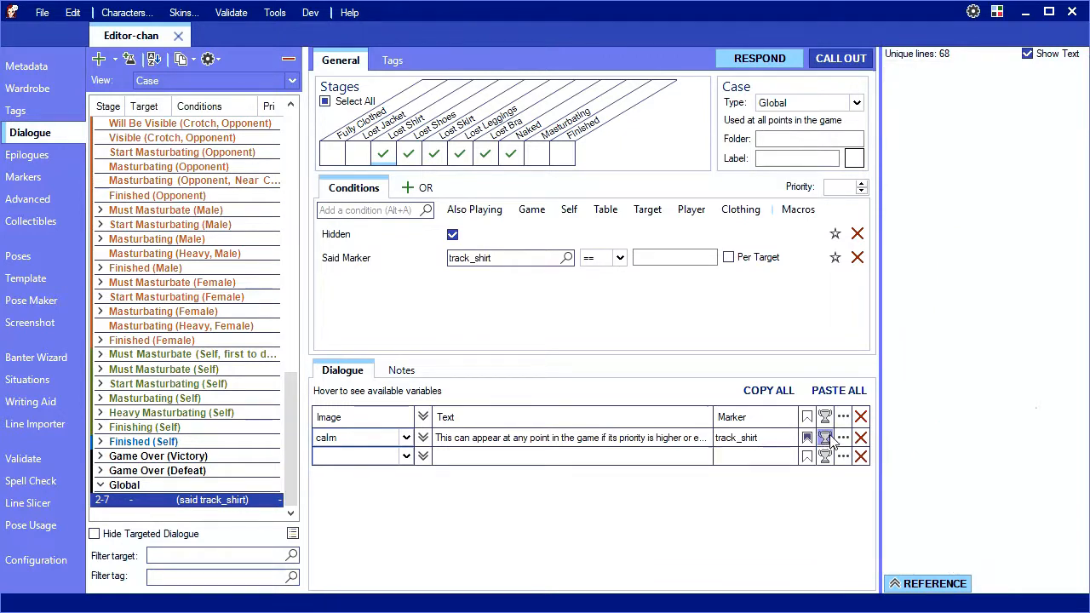
left_click(826, 438)
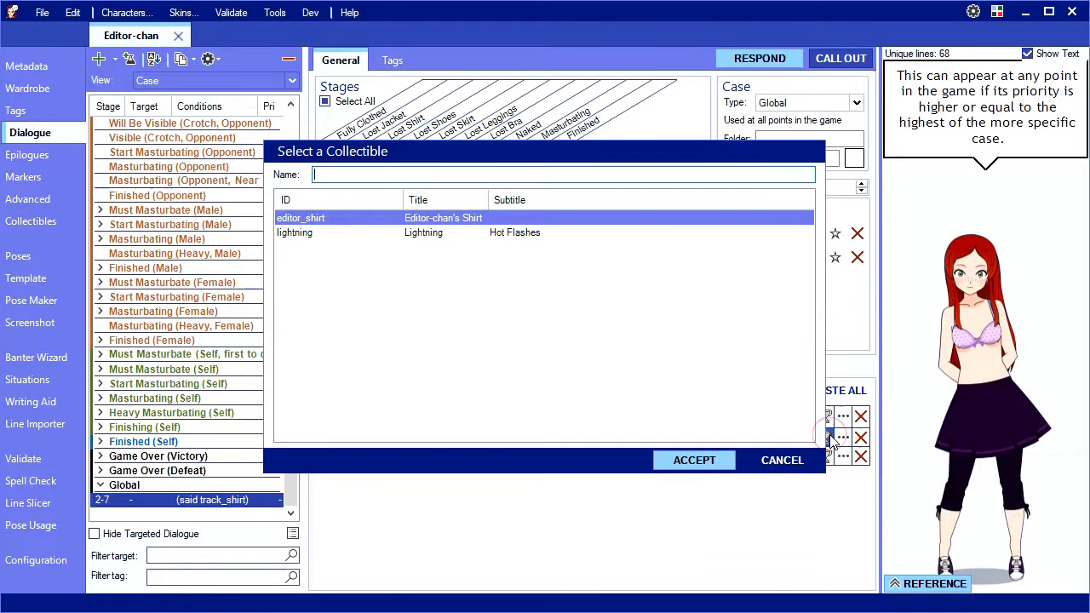
double_click(315, 219)
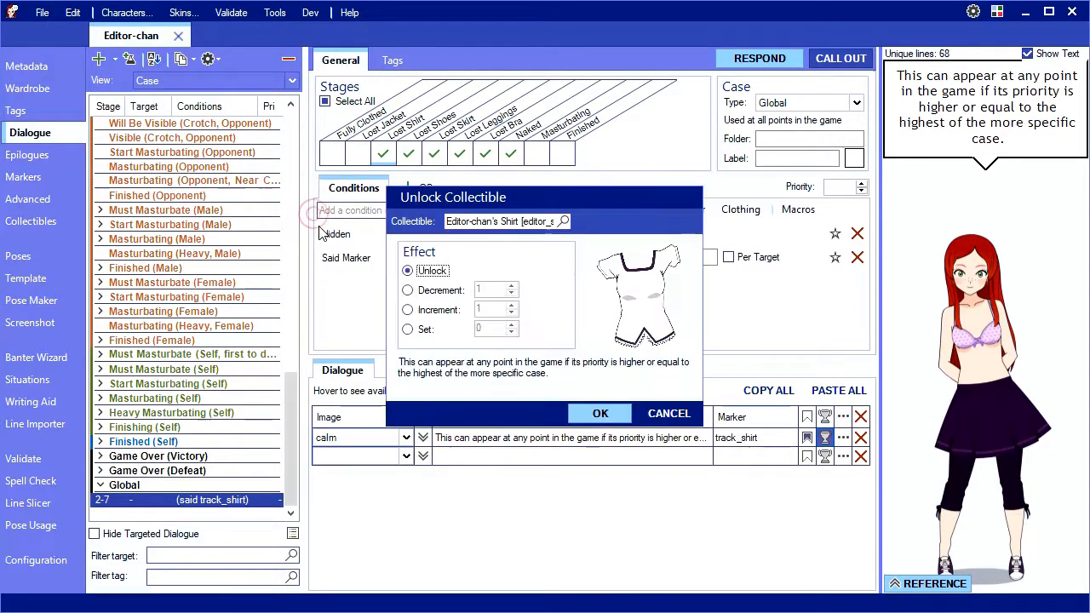
left_click(425, 313)
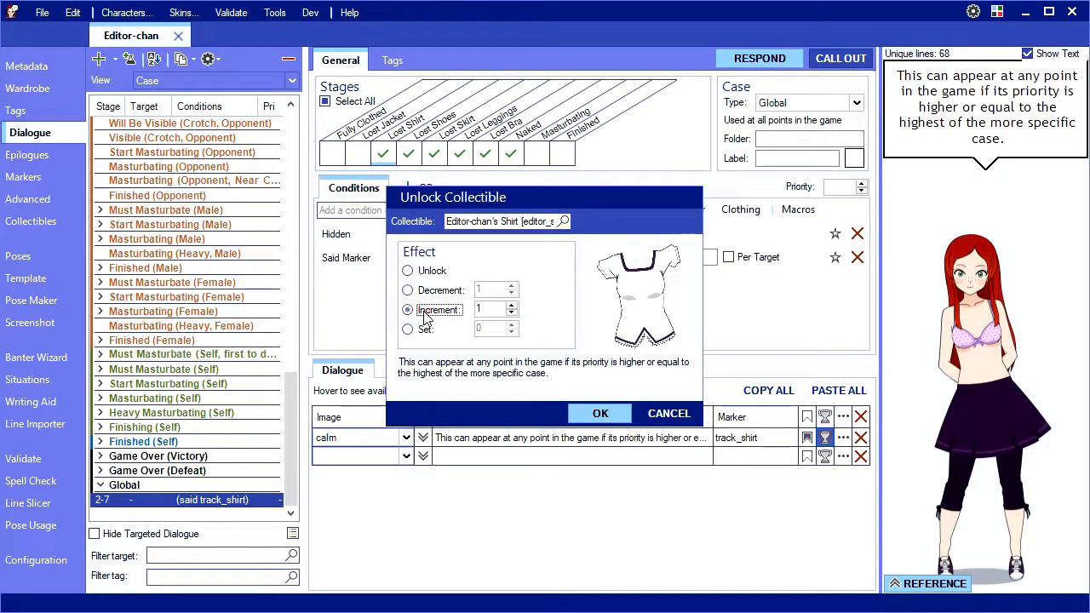
left_click(599, 418)
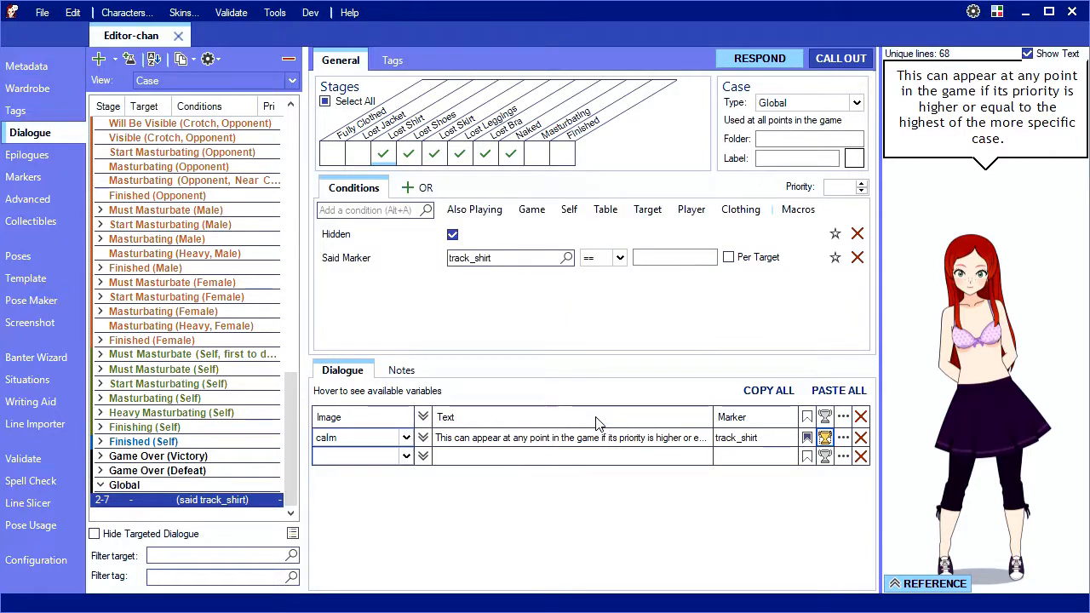
Add a Player Tag condition requiring that Target does not have the tag editor-chan, and label the Global case "Win Bad Hand".
left_click(689, 211)
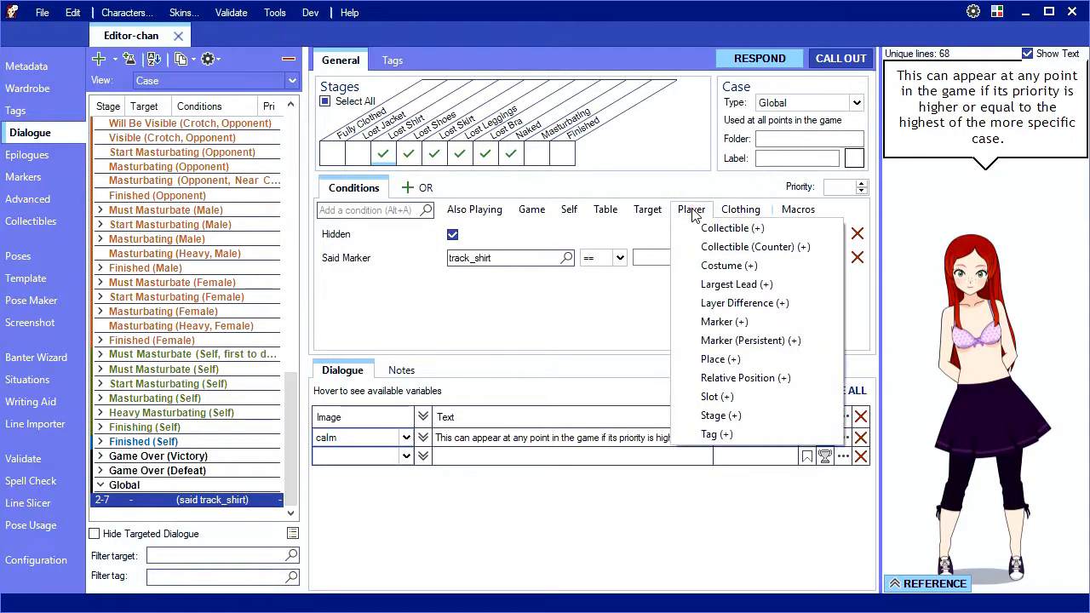
left_click(711, 436)
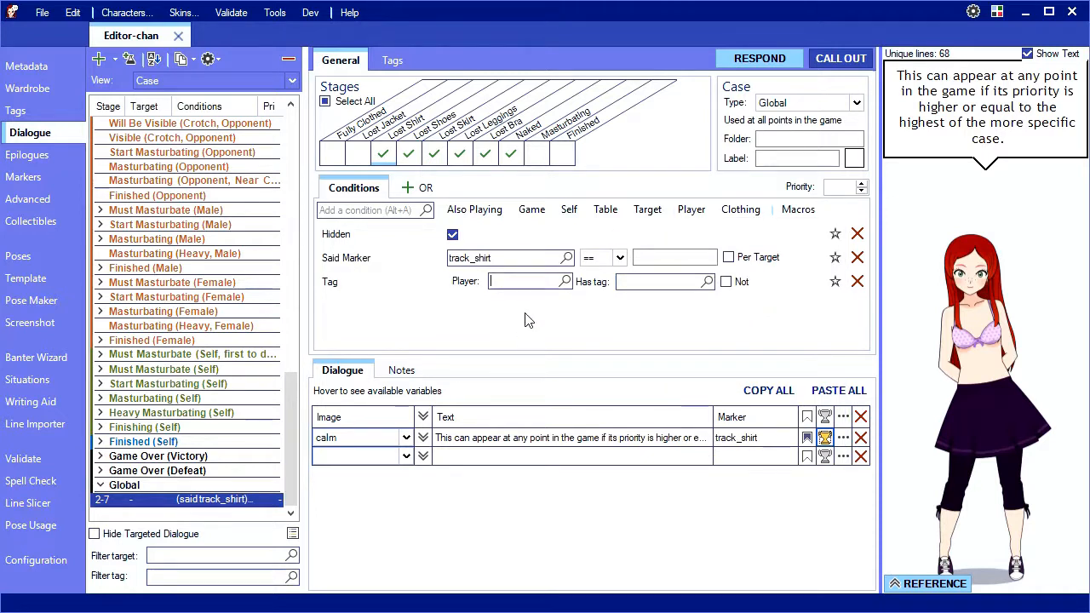
type("Target")
key("Tab")
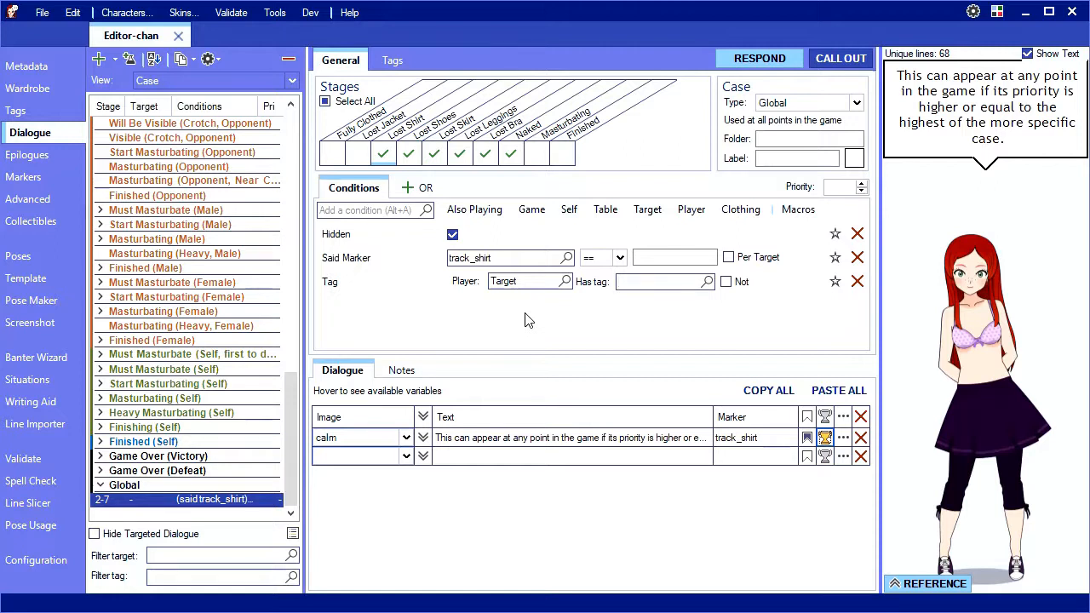
type("editor-chan")
left_click(730, 286)
left_click(772, 158)
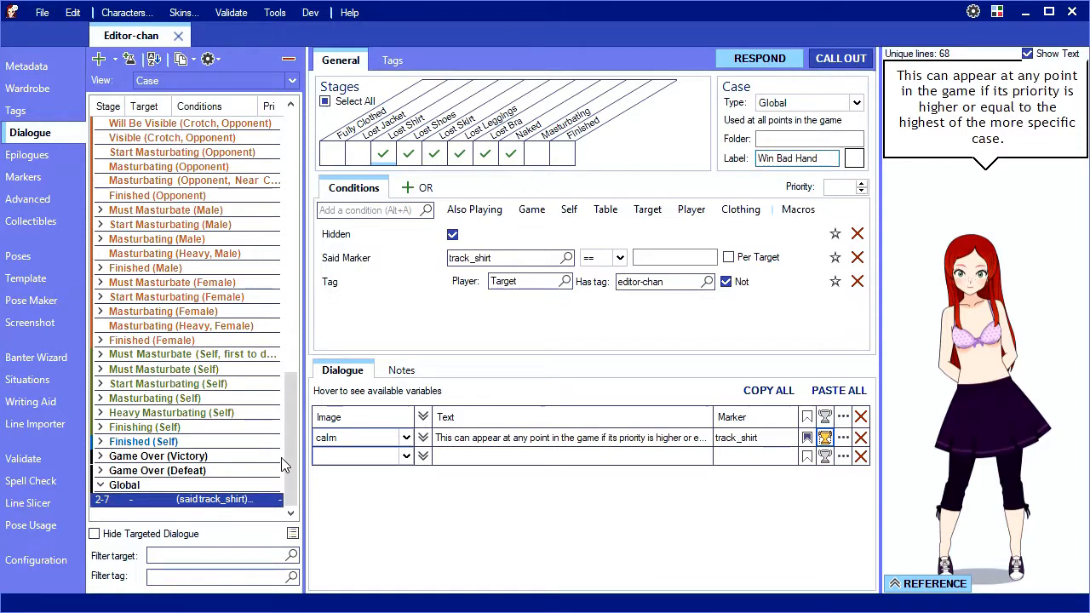
Label the Hand=Bad tracking case for stages 2-7 "Track Bad Hand".
left_click_drag(290, 479, 318, 214)
left_click(137, 254)
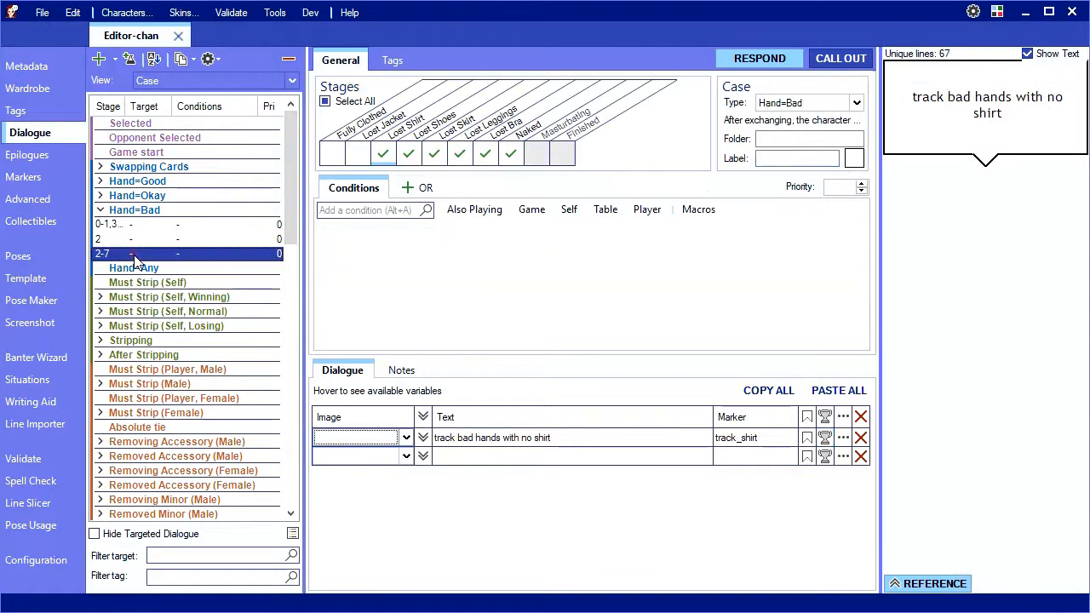
left_click(781, 156)
type("Track Bad Hand")
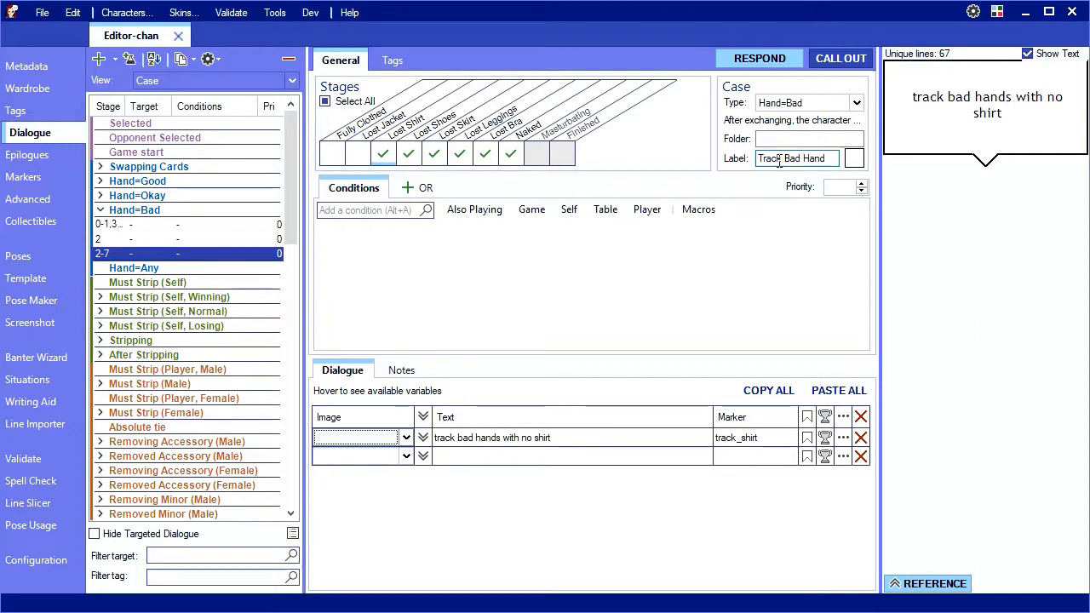
Compare the stage 2 Hand=Bad case, and add the Hidden condition to the Track Bad Hand case.
left_click(225, 239)
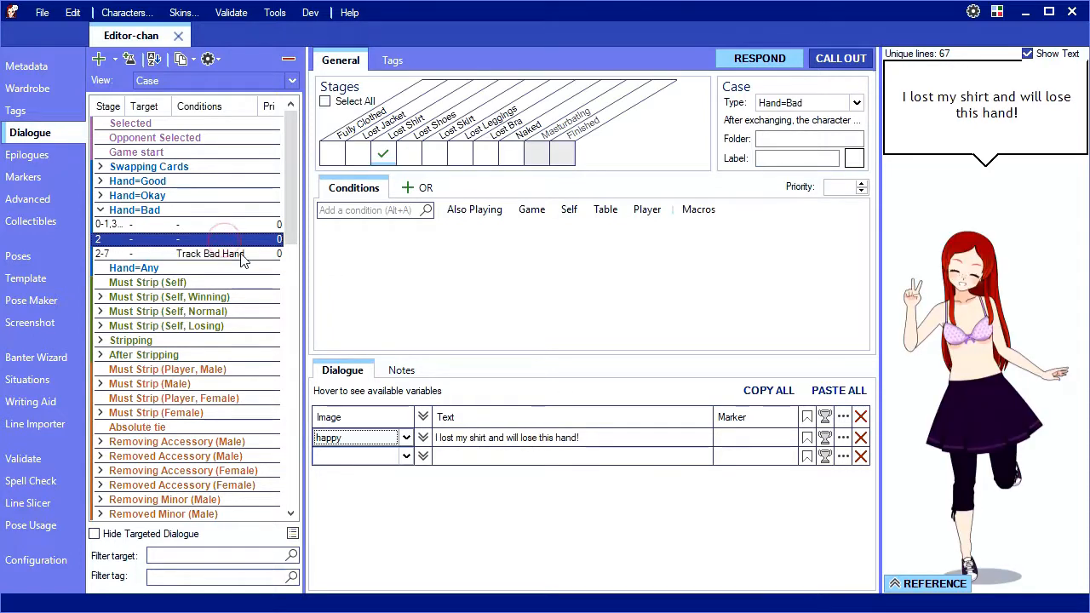
left_click(242, 256)
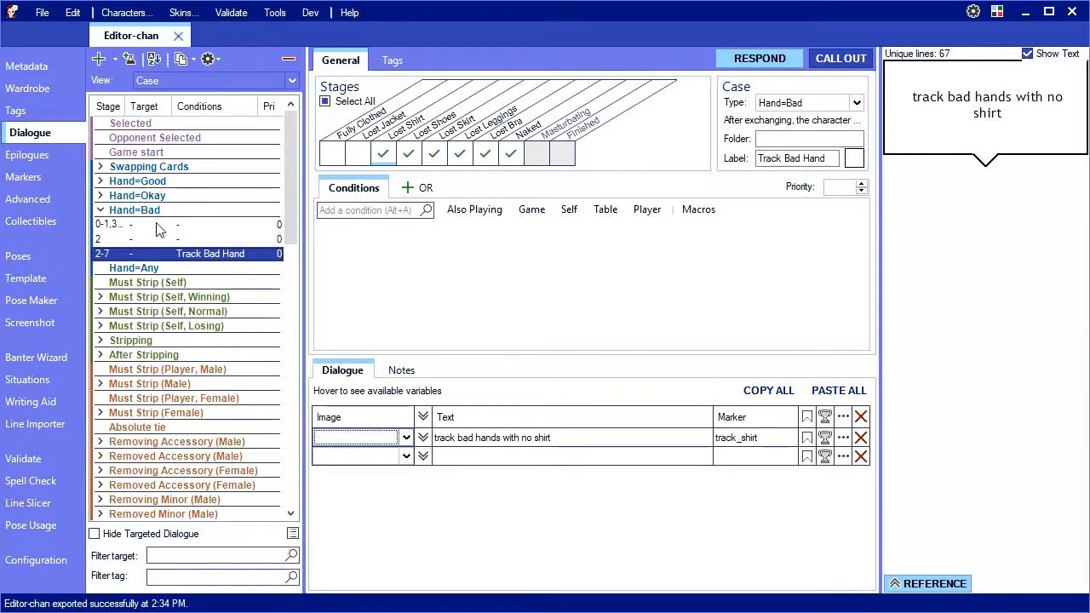
left_click(569, 210)
left_click(579, 326)
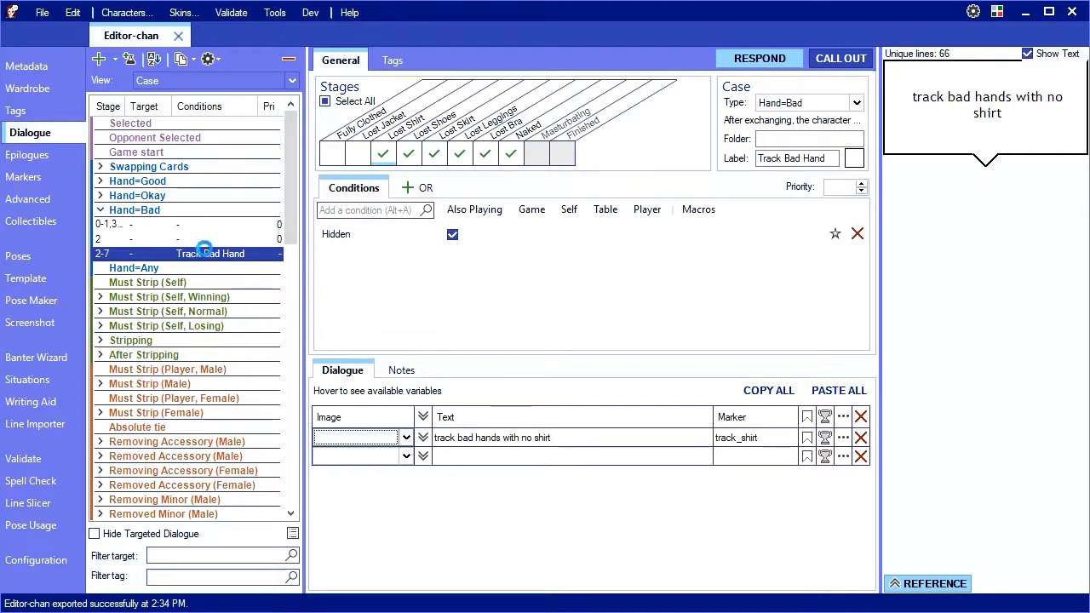
Set the marker track_shirt on all three lines of the Hand=Bad case that covers every stage except Lost Shirt.
left_click(157, 226)
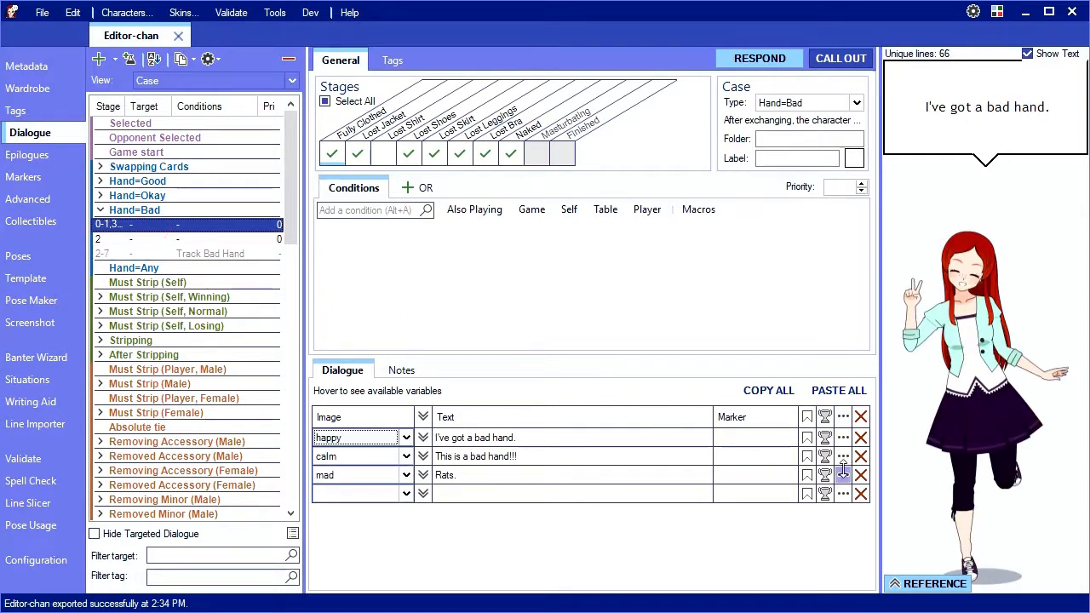
left_click(761, 457)
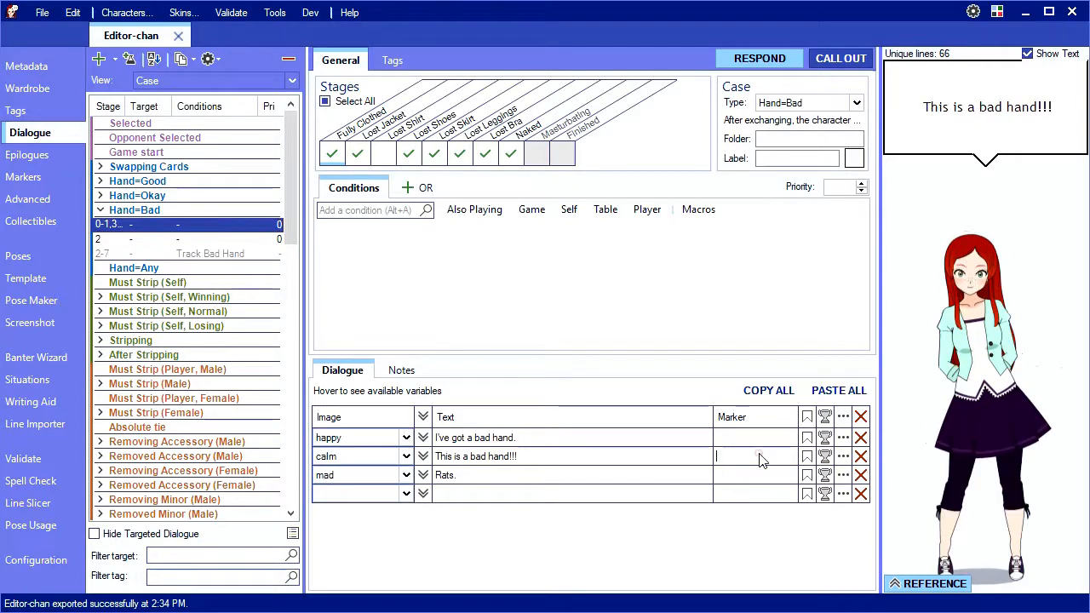
type("track_shirt")
key("Return")
type("track_")
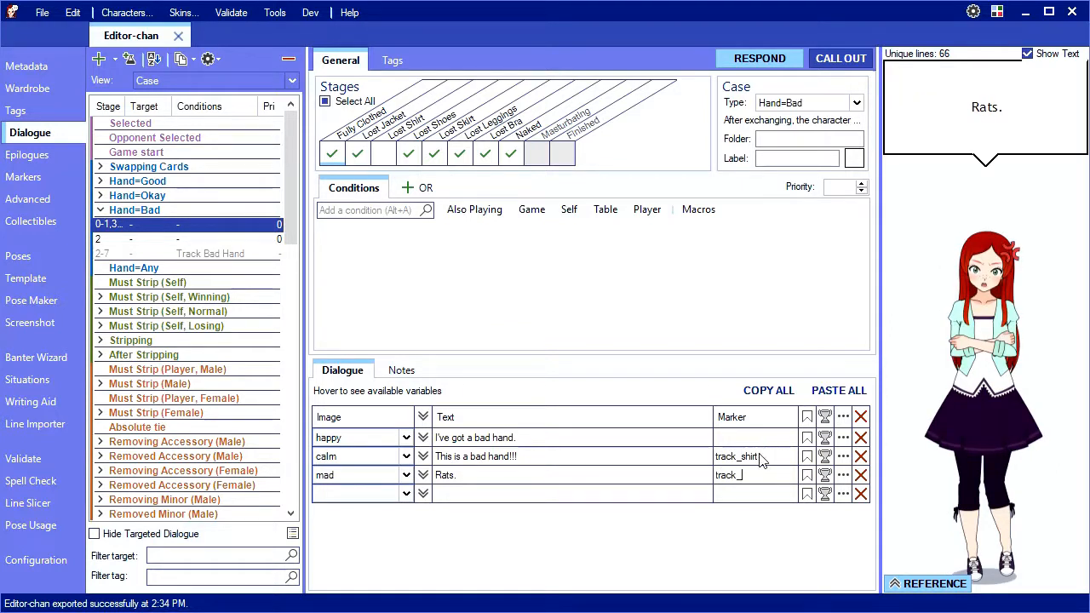
type("shirt")
key("Up")
key("Up")
type("track_sh")
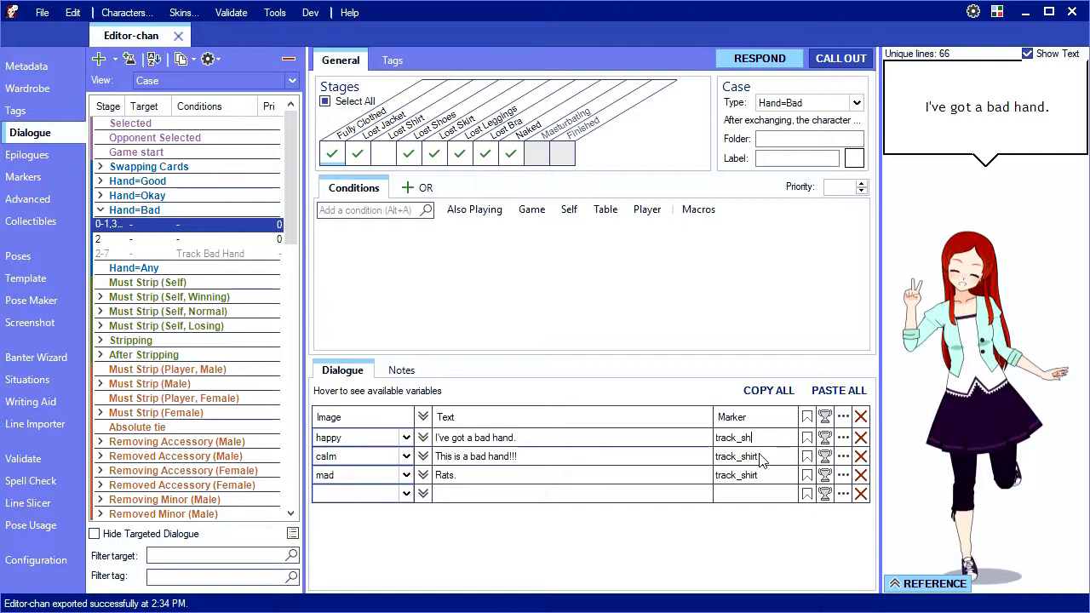
type("irt")
key("Return")
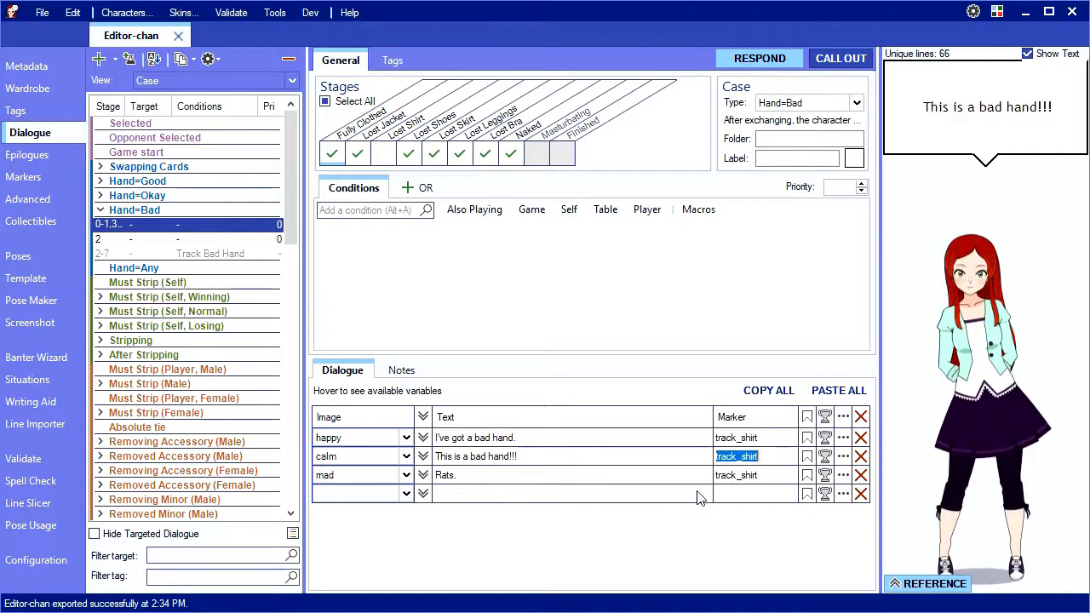
Split that Hand=Bad case in two at the Lost Shoes stage.
right_click(140, 225)
left_click(210, 263)
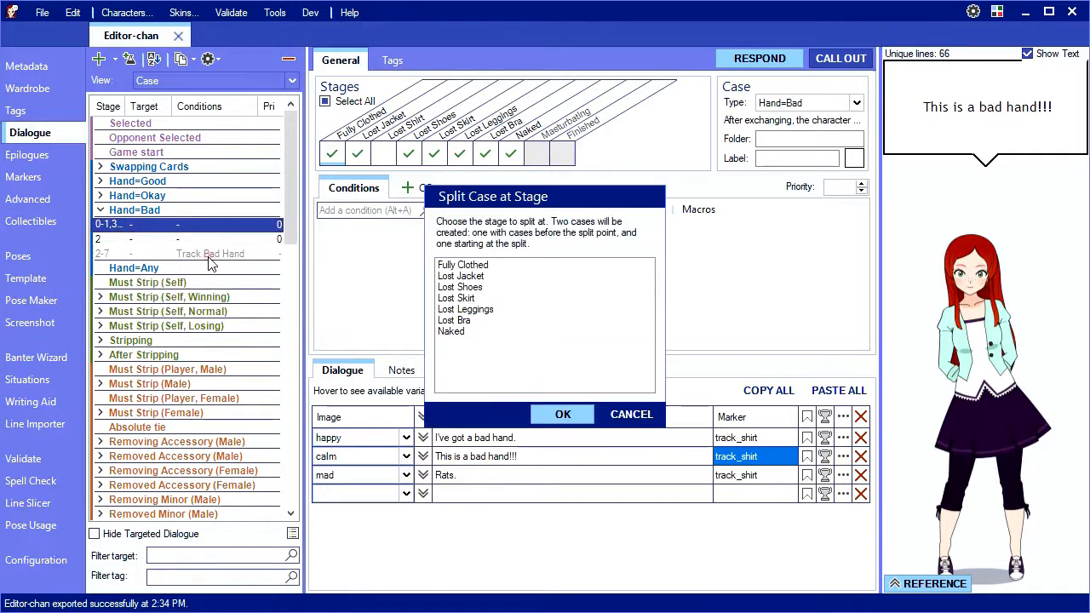
left_click(474, 287)
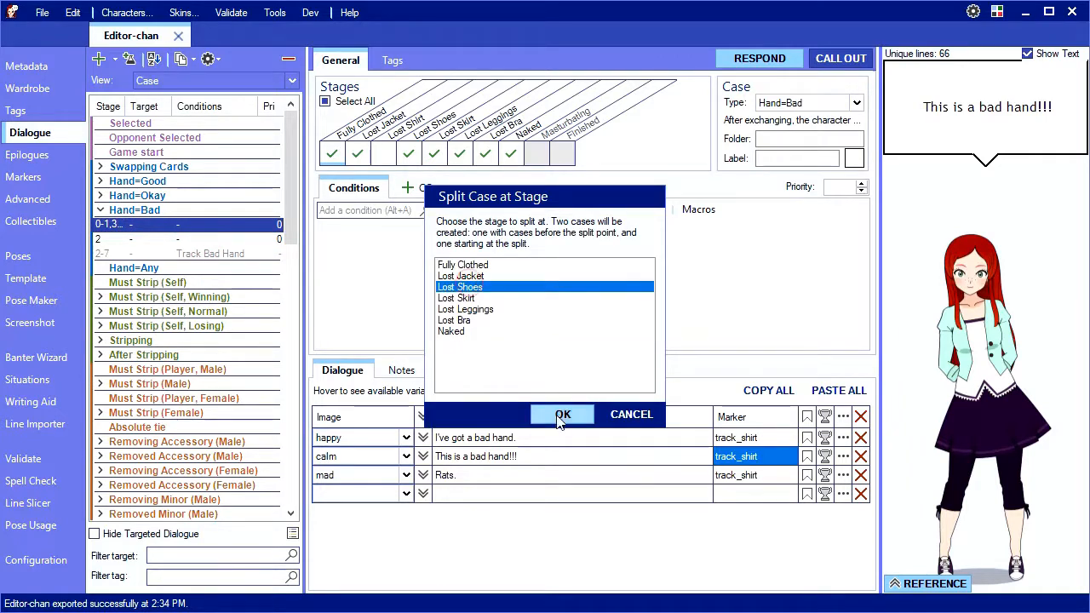
left_click(560, 412)
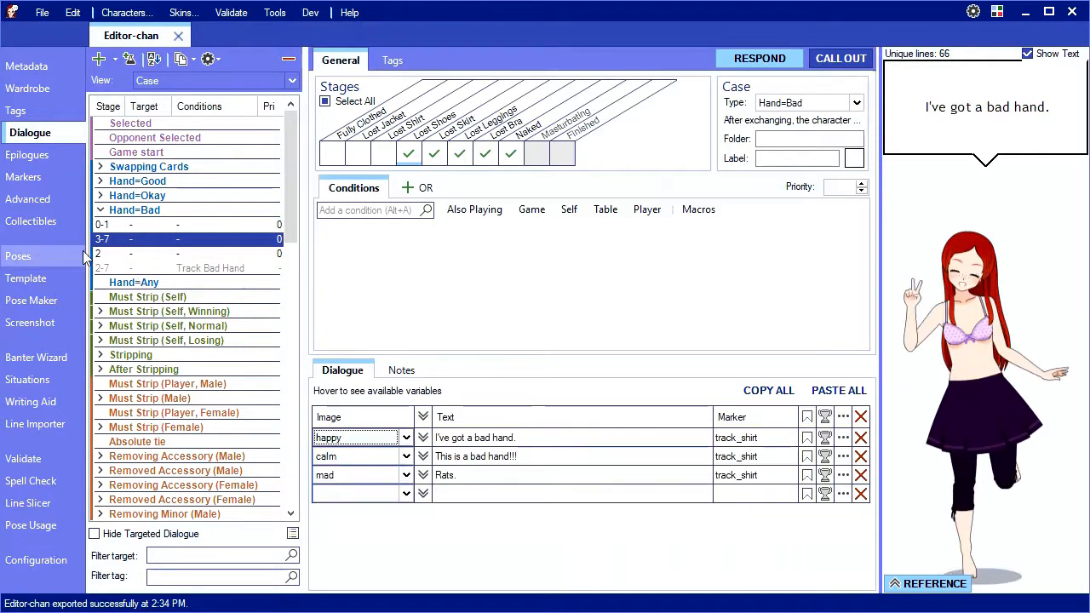
Remove the track_shirt marker from all three lines of the Hand=Bad case for stages 0-1.
left_click(201, 224)
left_click(755, 445)
key("BackSpace")
left_click(740, 455)
key("BackSpace")
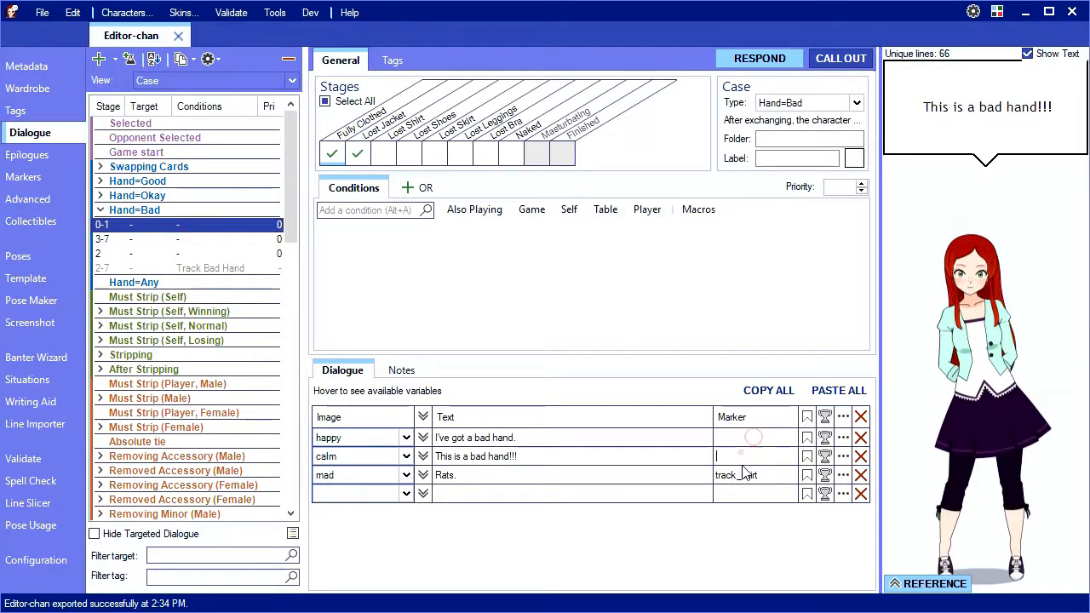
left_click(745, 474)
key("BackSpace")
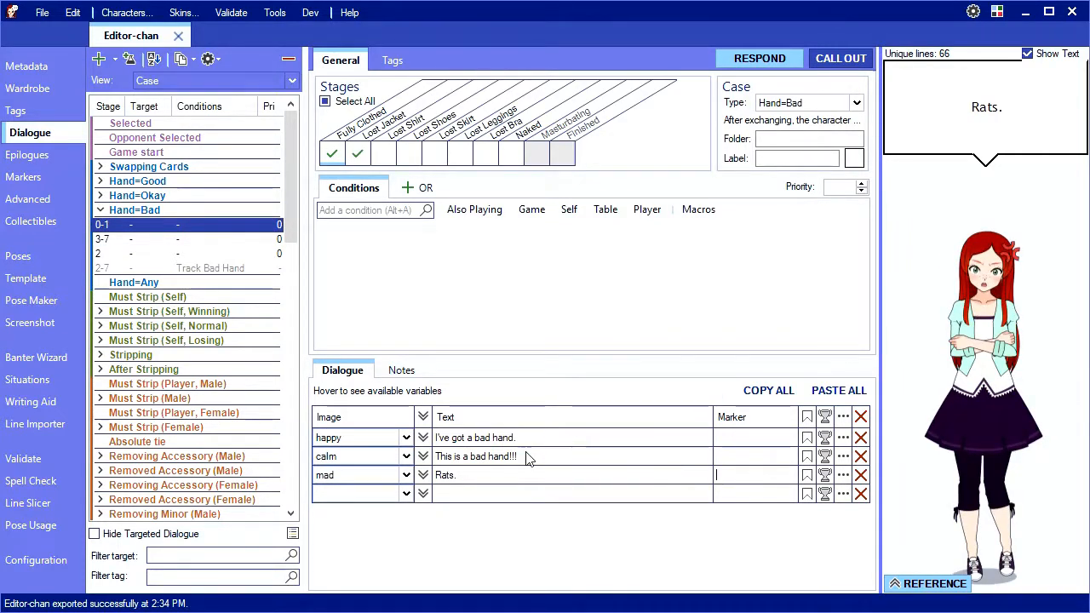
Duplicate the Win Bad Hand Global case and turn off Not in the copy's Tag condition.
left_click(237, 241)
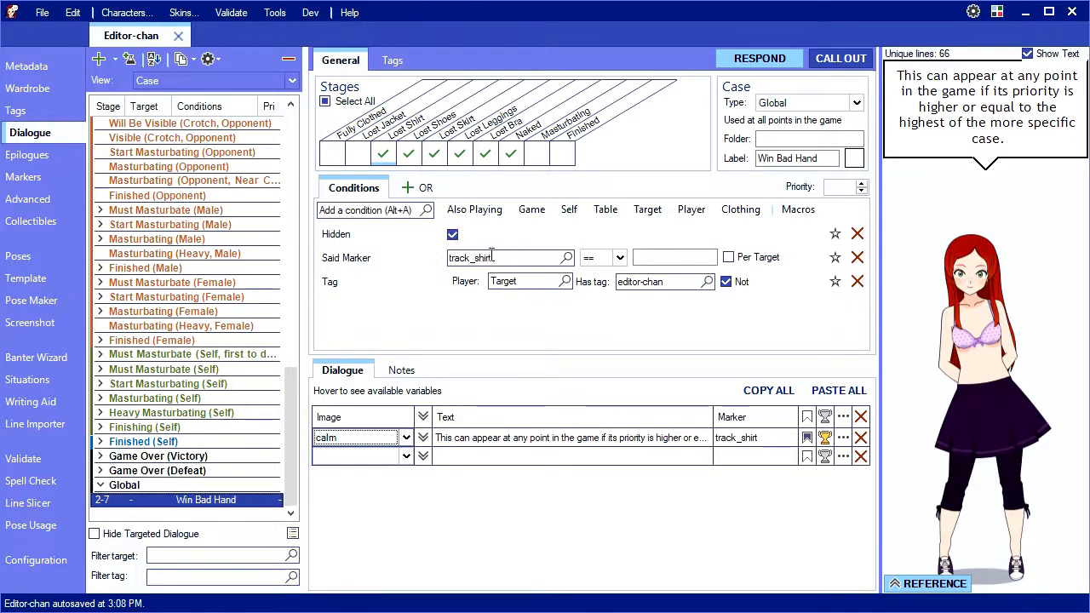
right_click(196, 502)
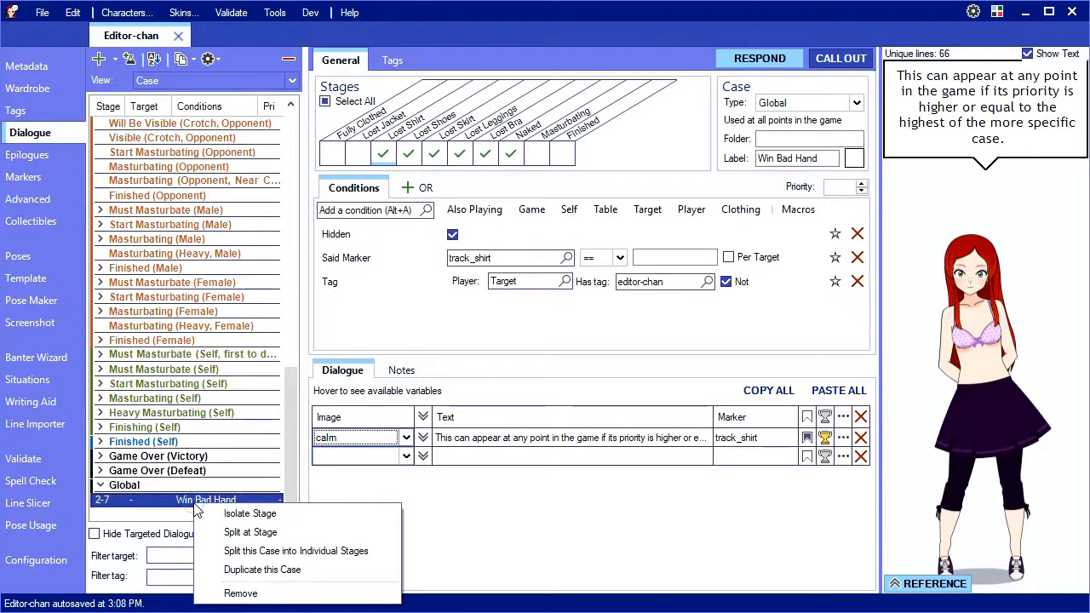
left_click(241, 570)
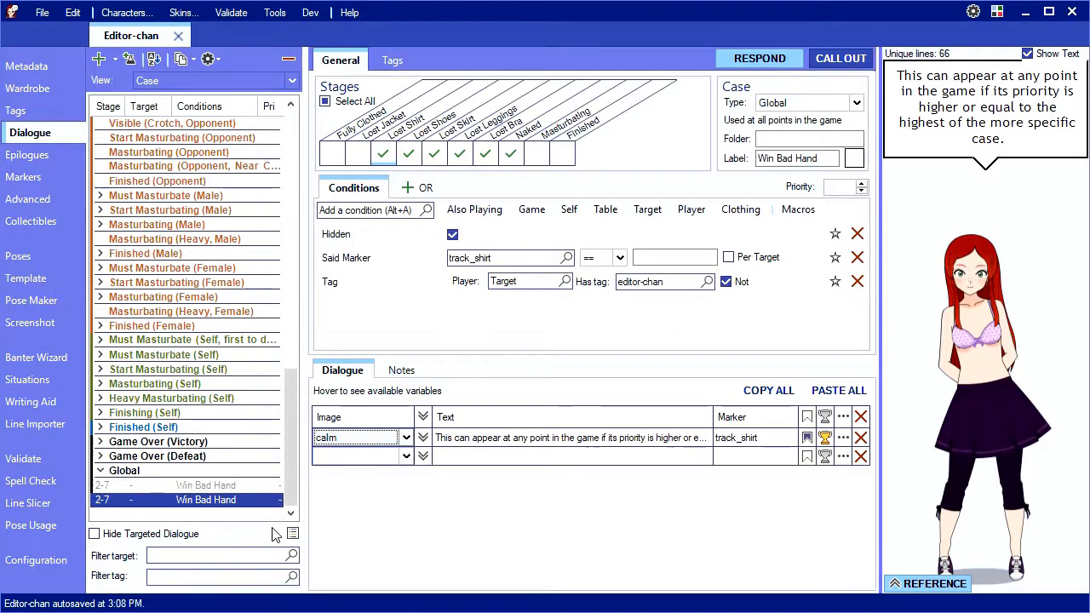
left_click(726, 282)
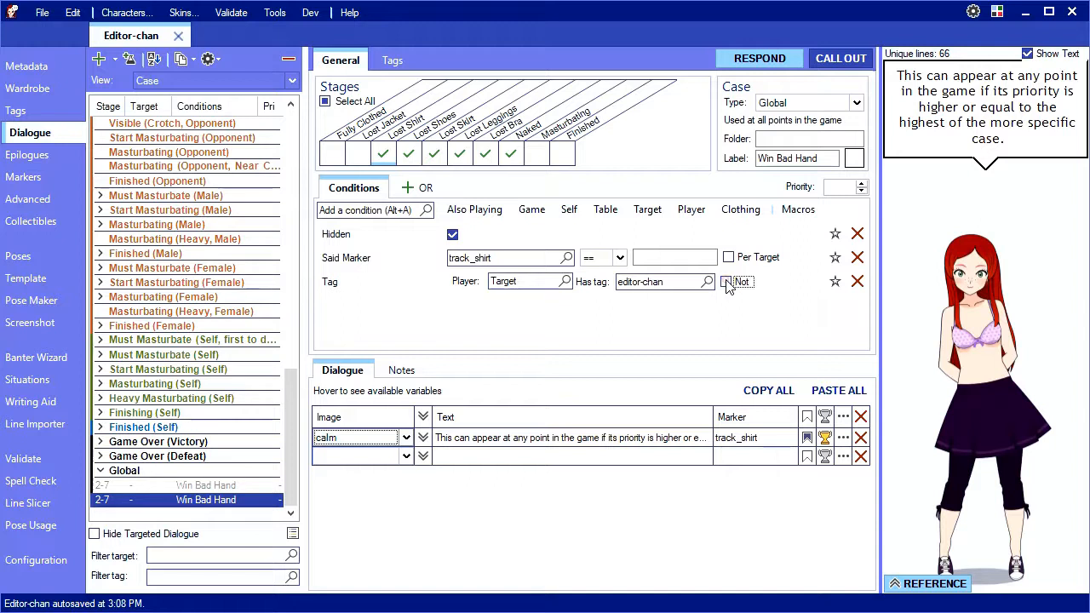
Label the duplicated case "Clear Bad Hand" and change its line text to "clears the track_shirt marker".
left_click(793, 157)
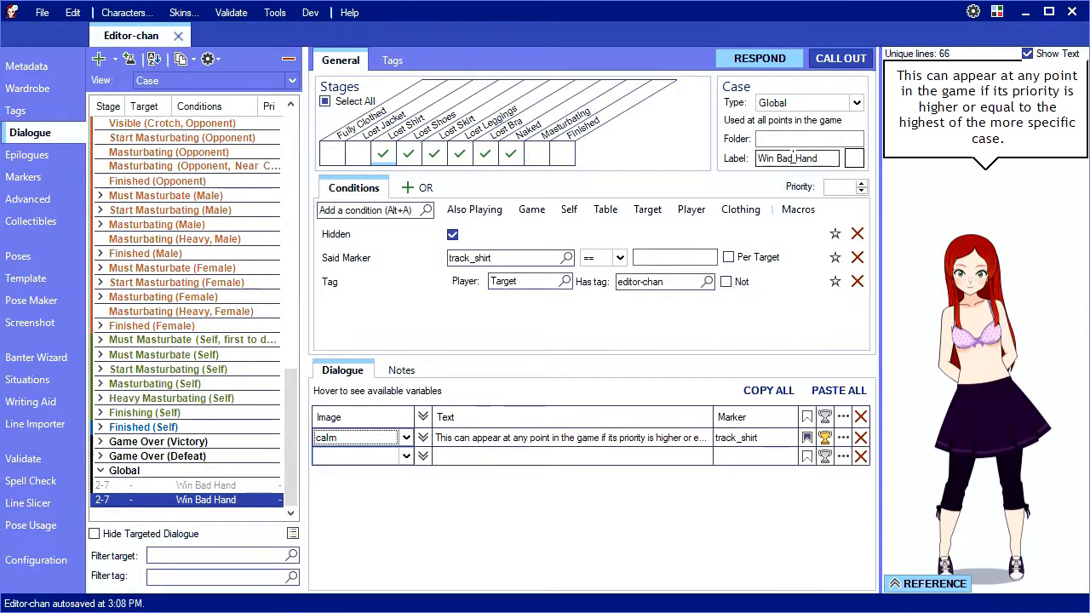
double_click(765, 158)
type("Clear")
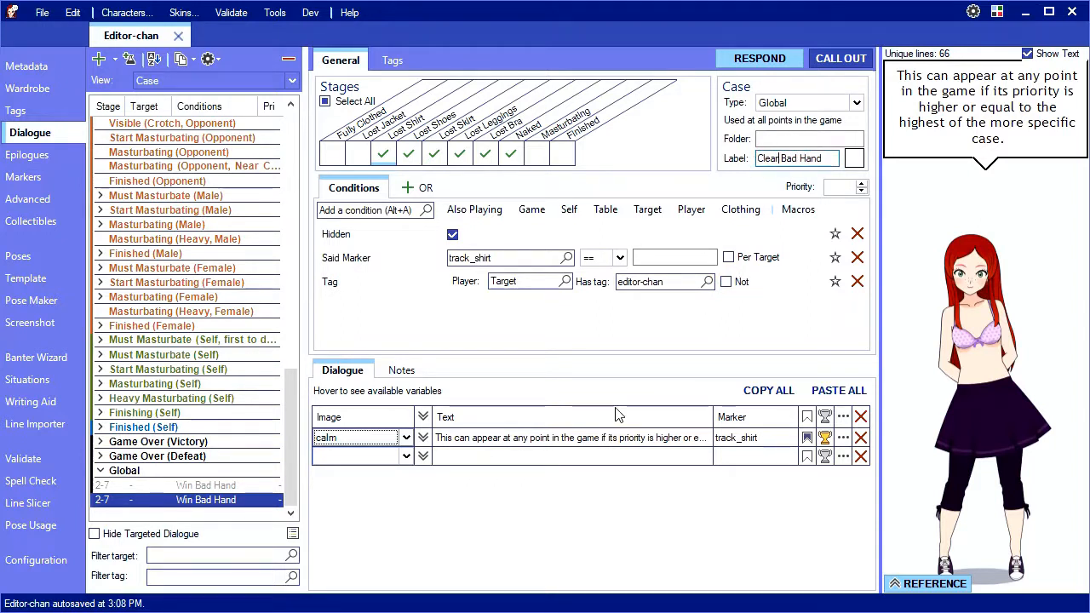
left_click(542, 443)
type("clears the")
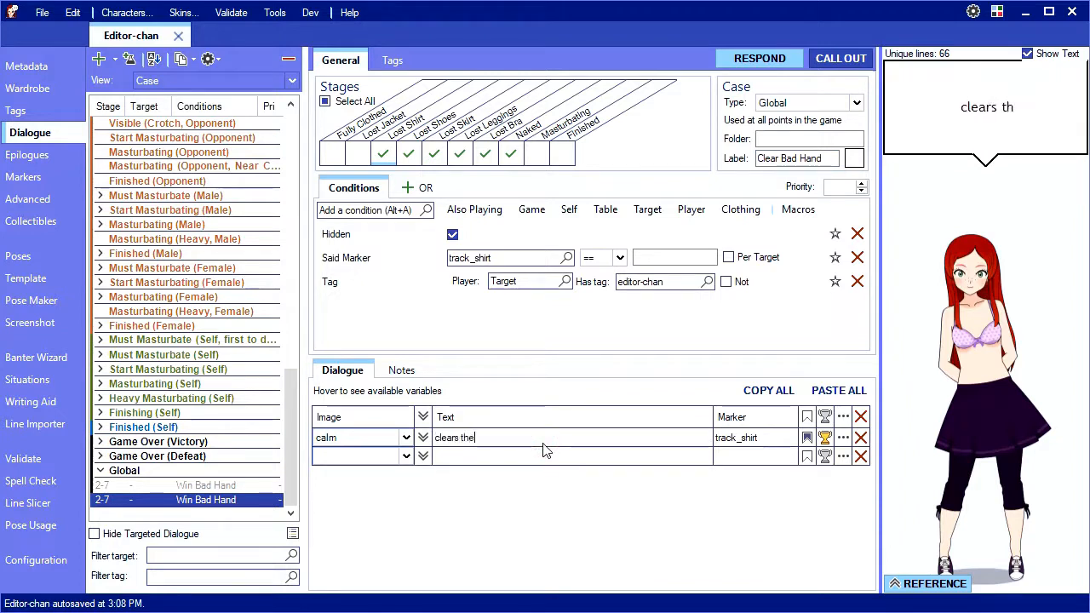
type(" track_shirt marker")
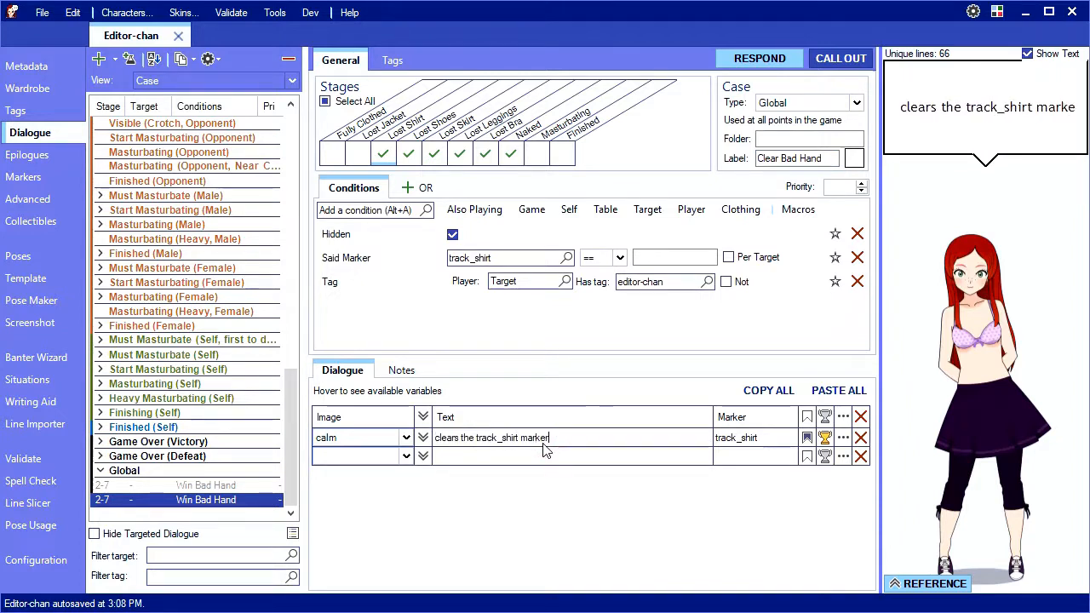
Remove the Editor-chan's Shirt collectible from the Clear Bad Hand case's line.
left_click(824, 437)
triple_click(479, 220)
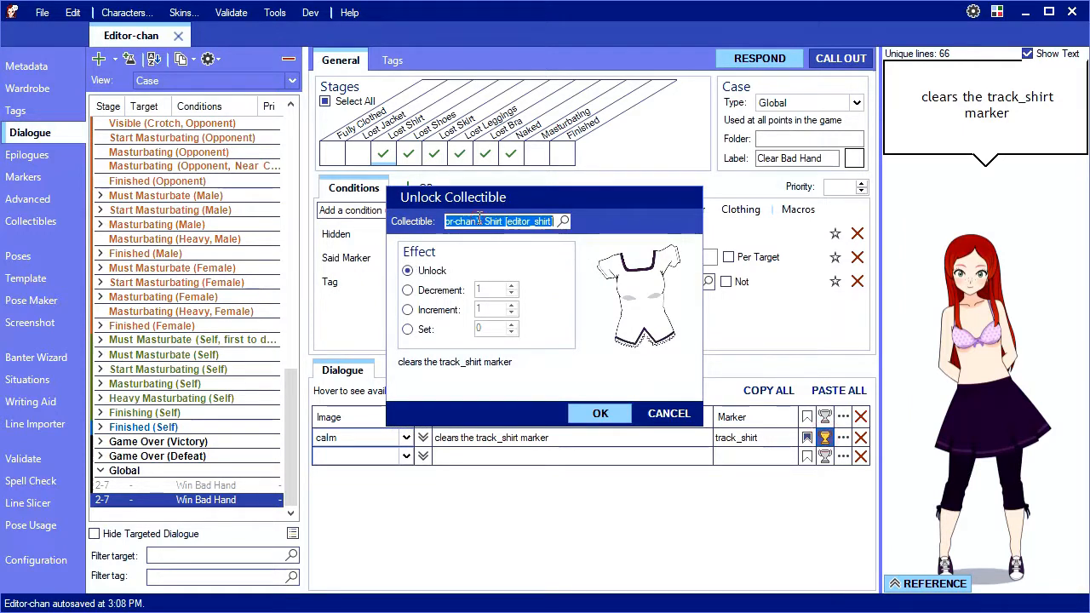
key("BackSpace")
left_click(604, 413)
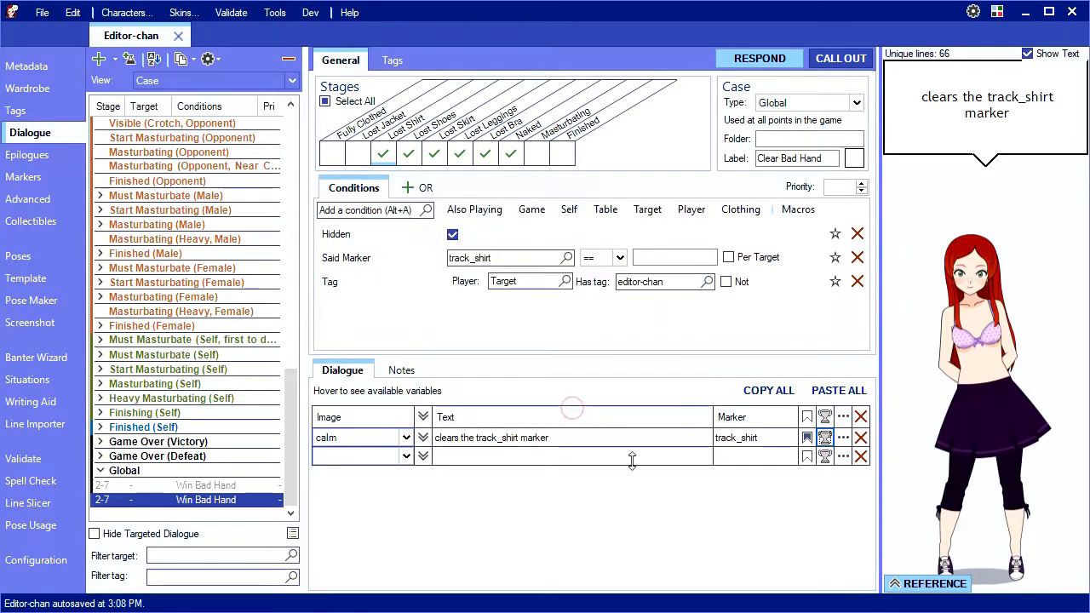
Check the marker operation on the Clear Bad Hand line, and save the character.
left_click(807, 438)
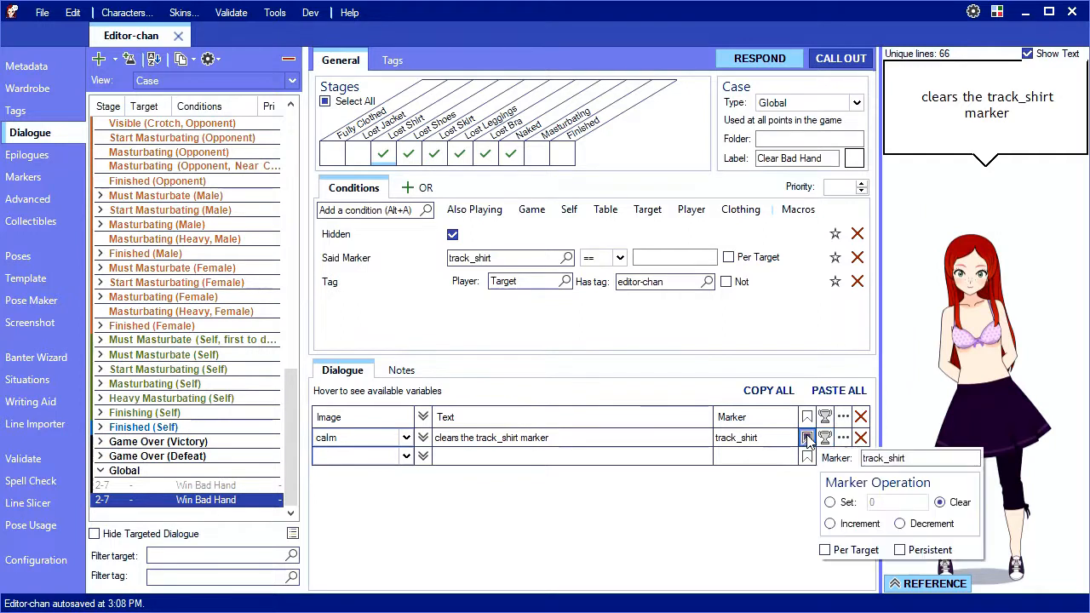
left_click(782, 507)
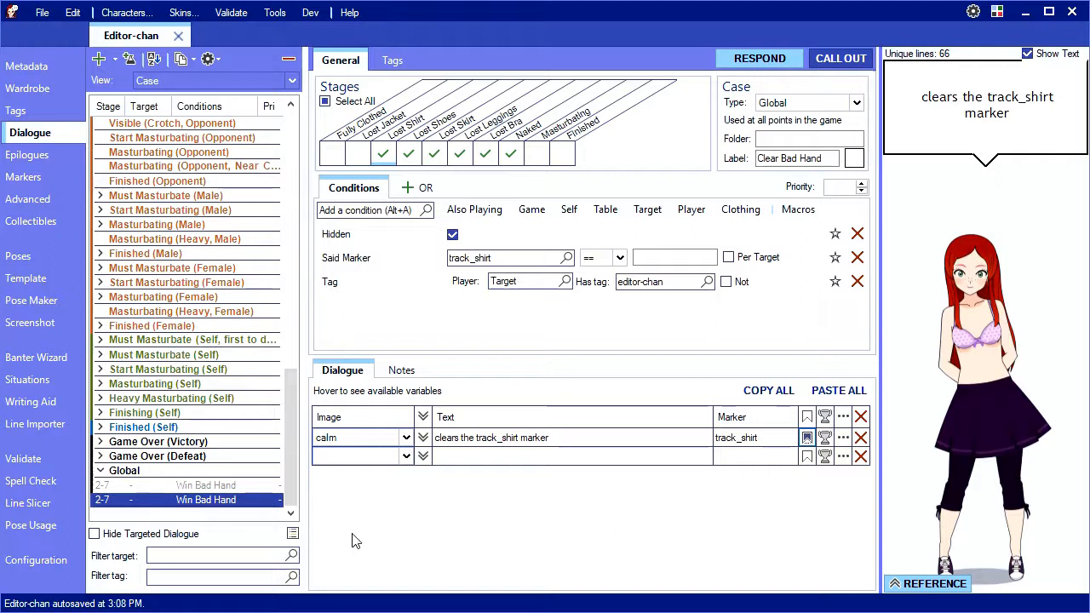
key("ctrl+s")
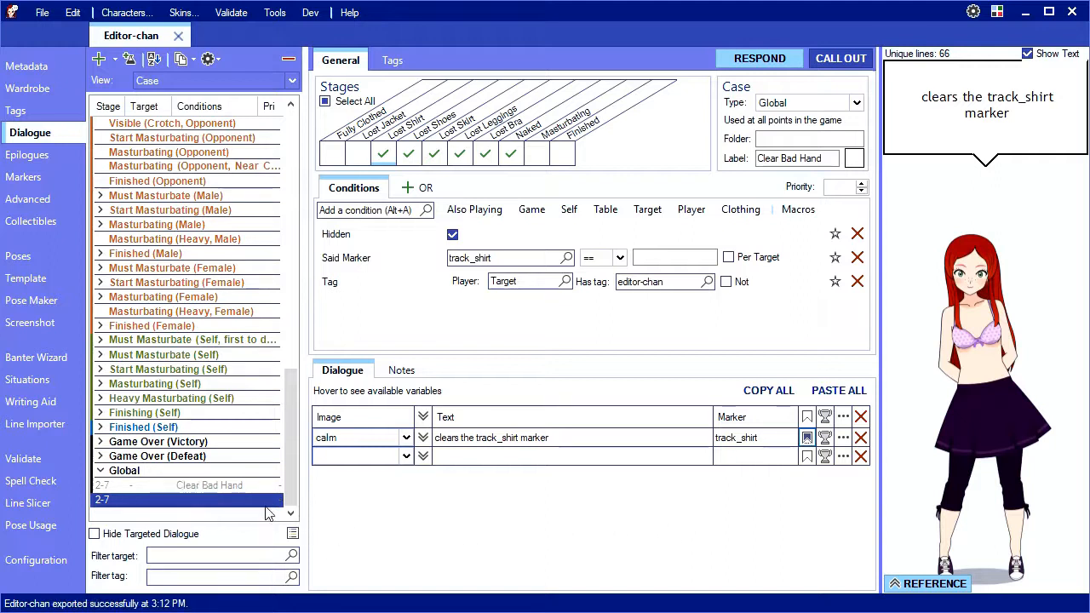